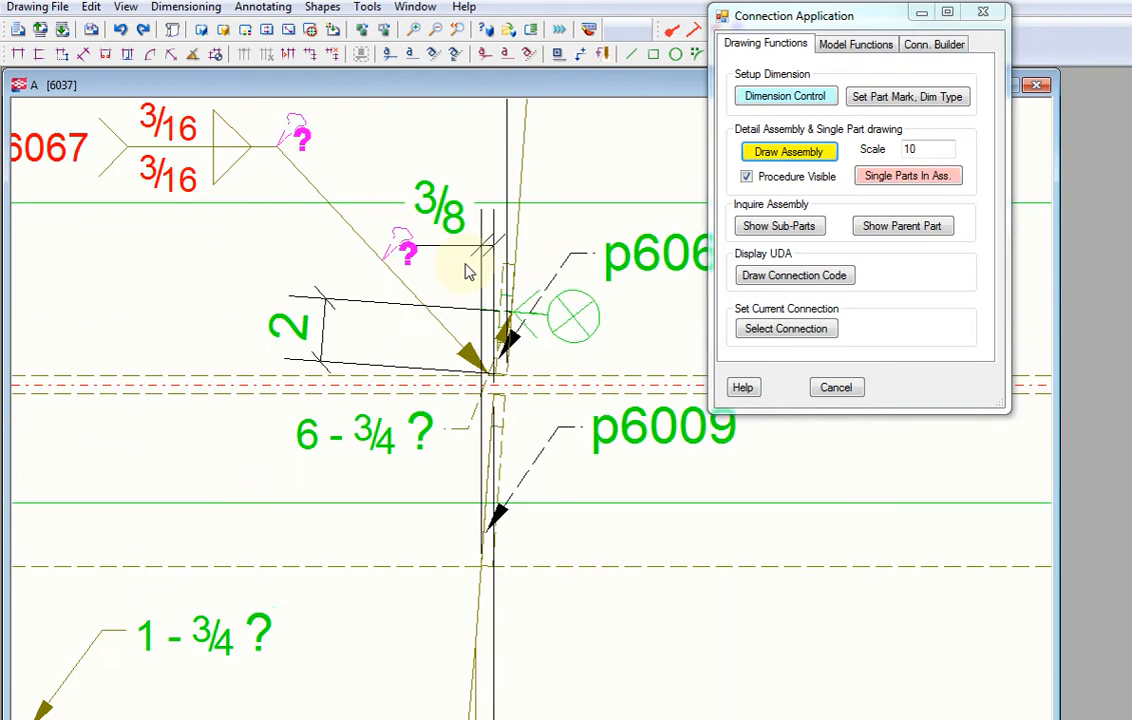
Move the 3/8 horizontal dimension at plate p6009 down toward the 12 by 7/8 bevel symbol.
scroll(463, 268, "down", 2)
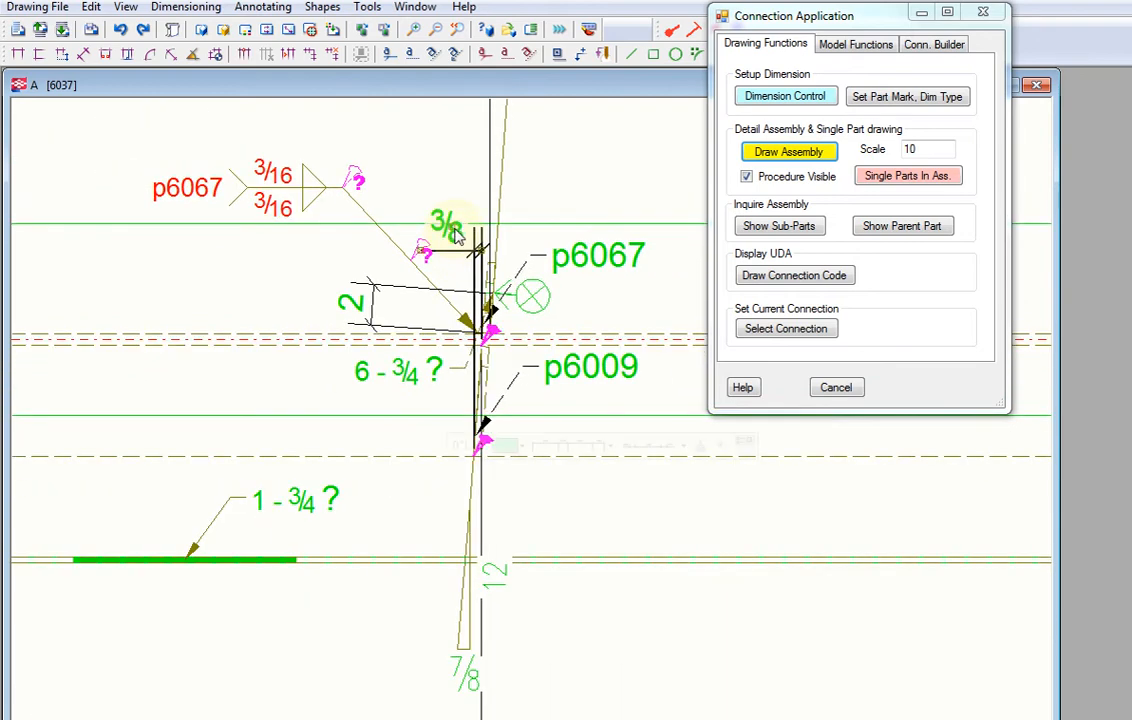
left_click_drag(446, 348, 454, 565)
scroll(528, 512, "up", 2)
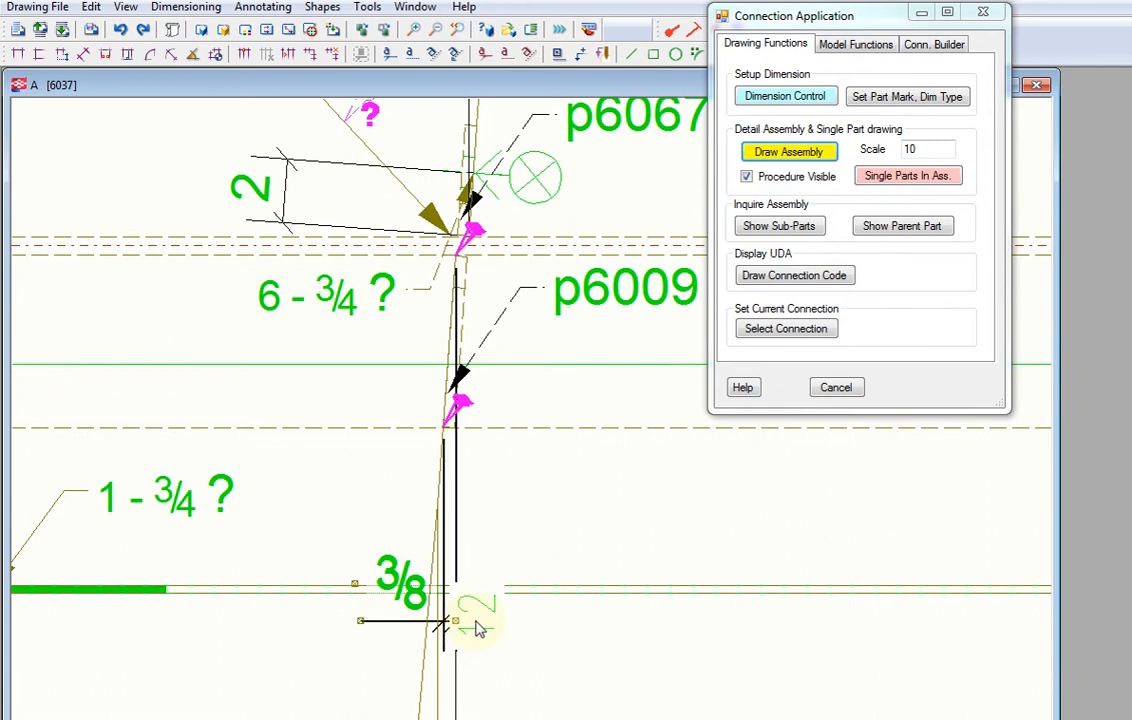
middle_click_drag(505, 657, 533, 495)
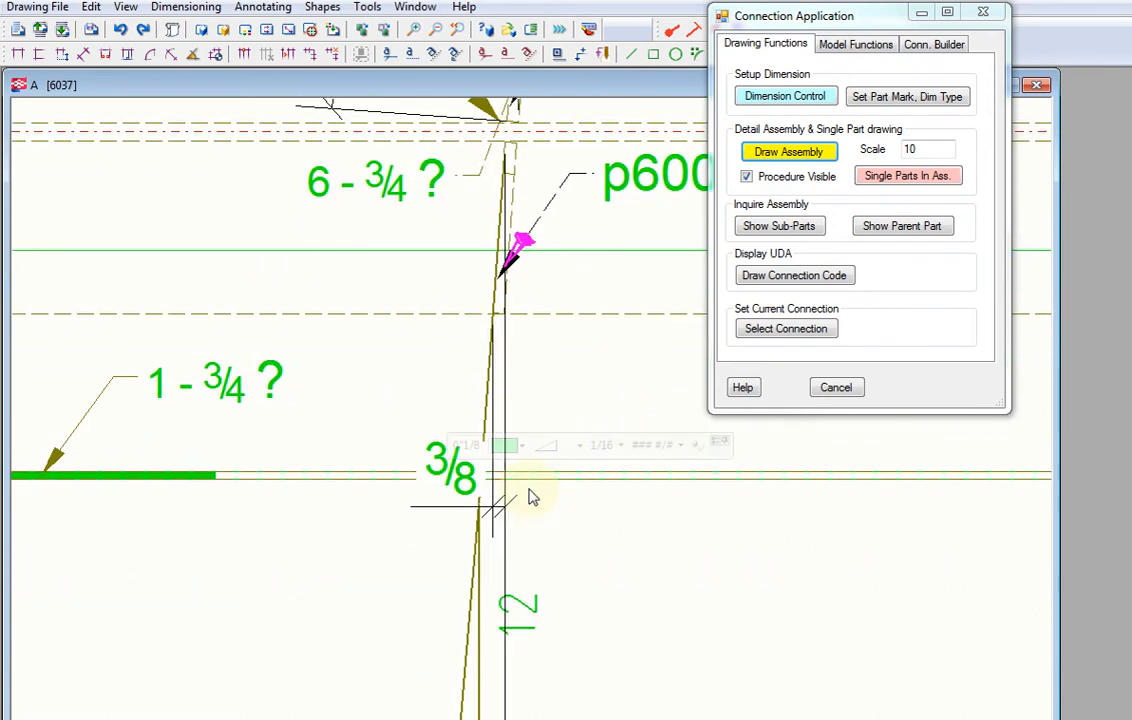
scroll(470, 250, "up", 3)
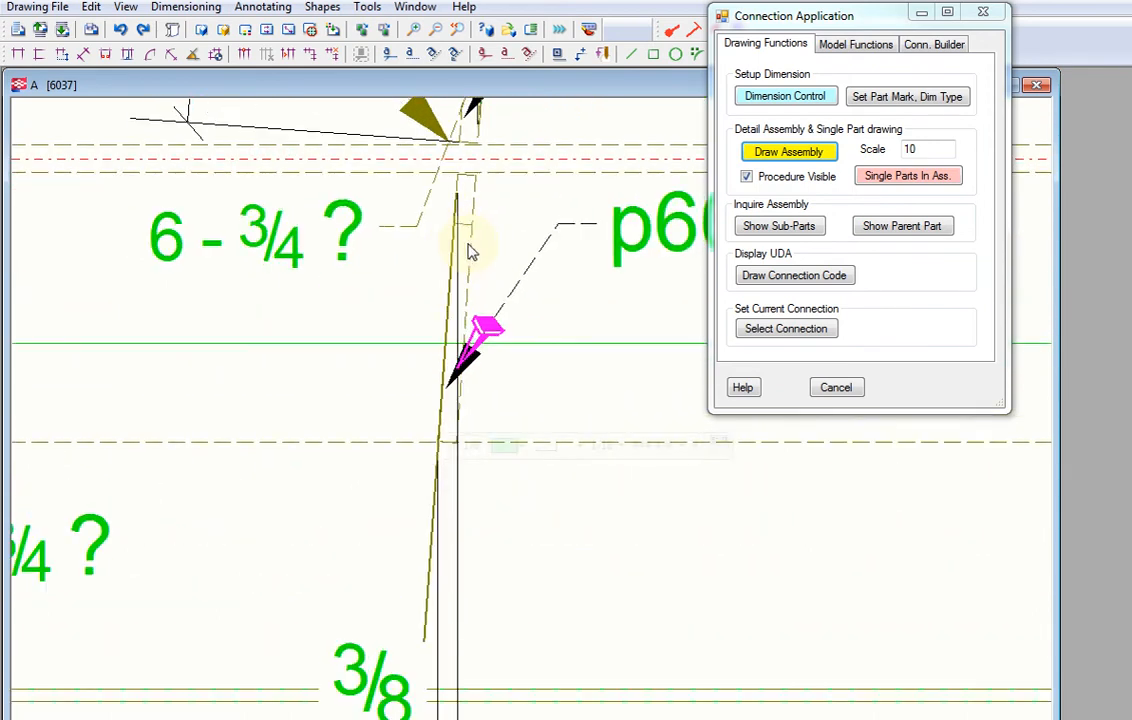
scroll(470, 250, "down", 2)
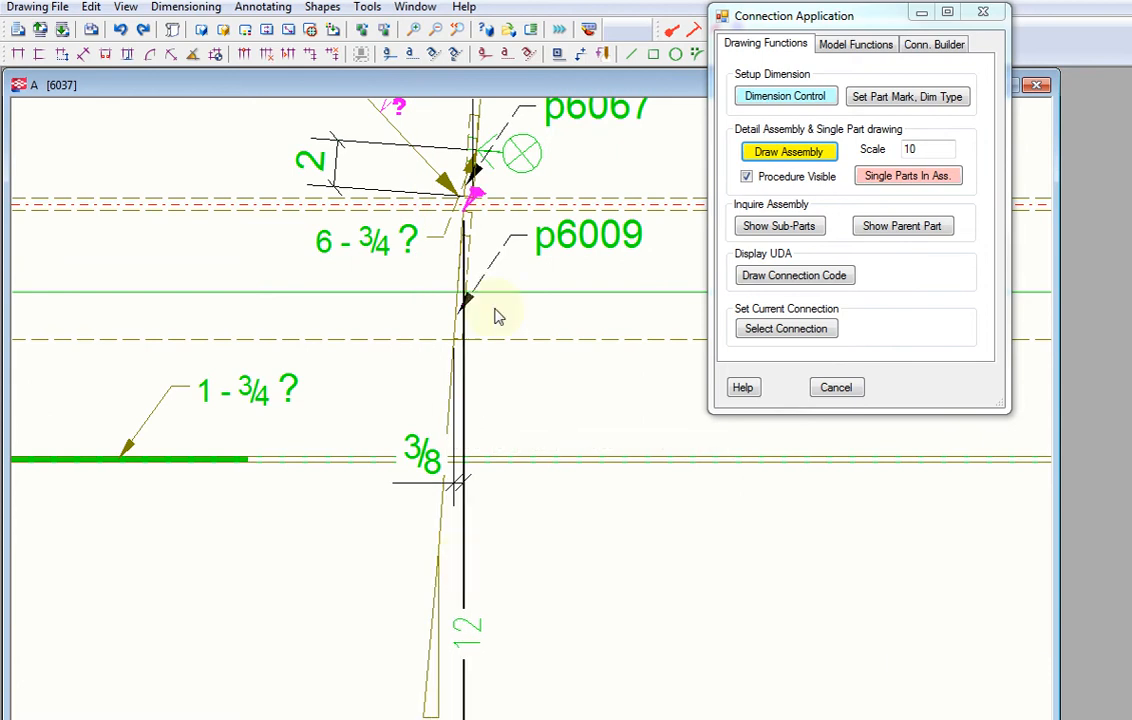
left_click(417, 490)
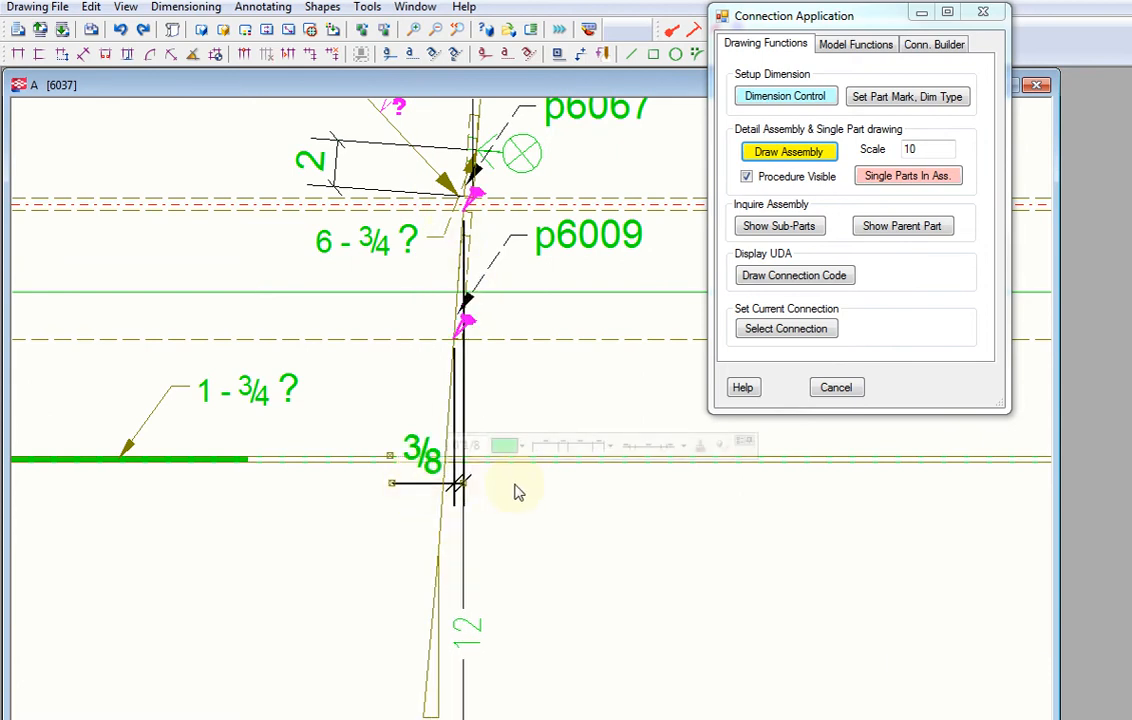
scroll(515, 490, "down", 3)
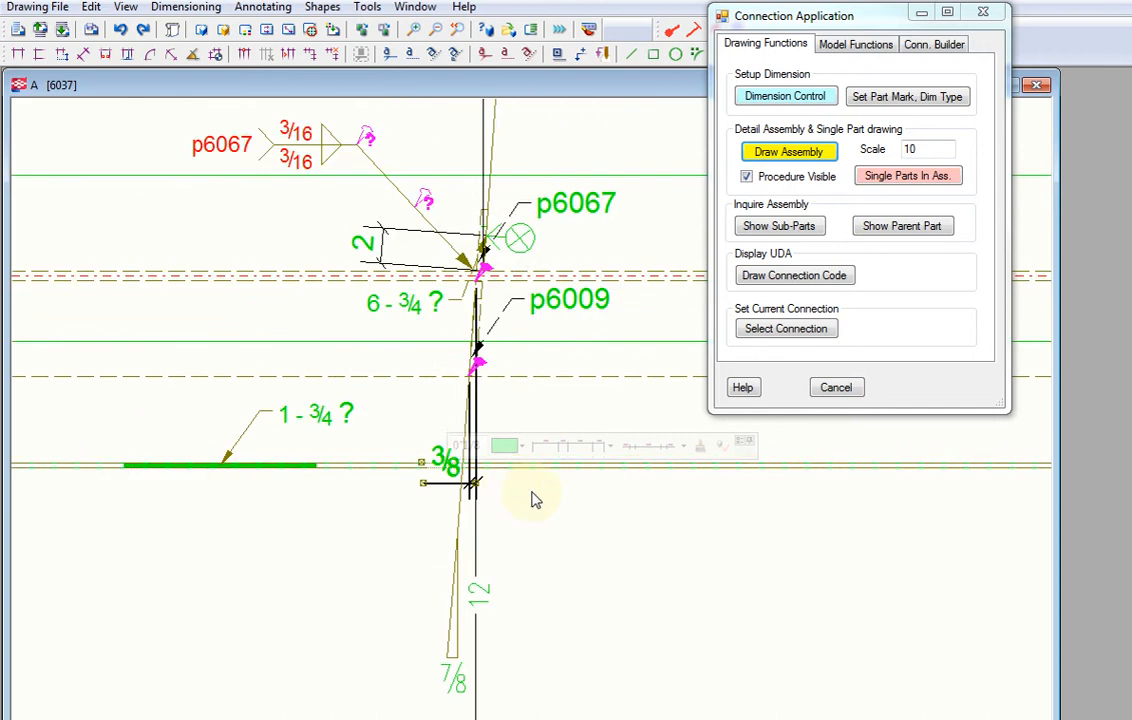
scroll(536, 498, "up", 2)
middle_click_drag(536, 498, 513, 400)
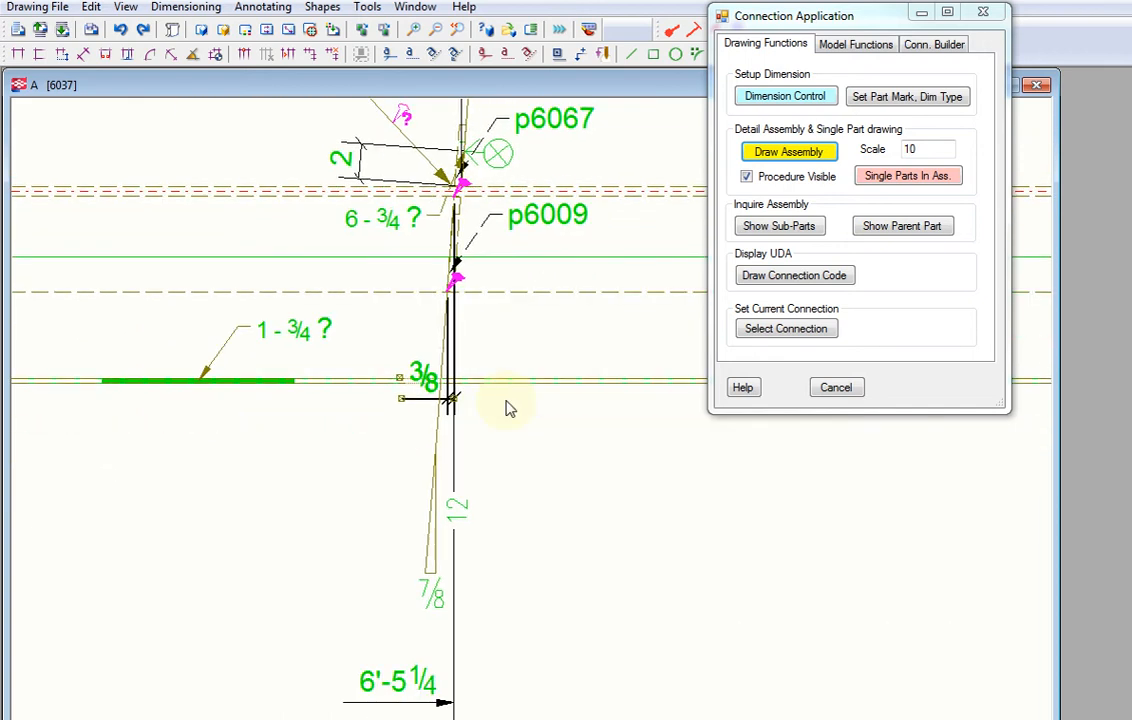
Close the beam 6037 drawing without keeping the changes.
left_click(1036, 88)
left_click(548, 477)
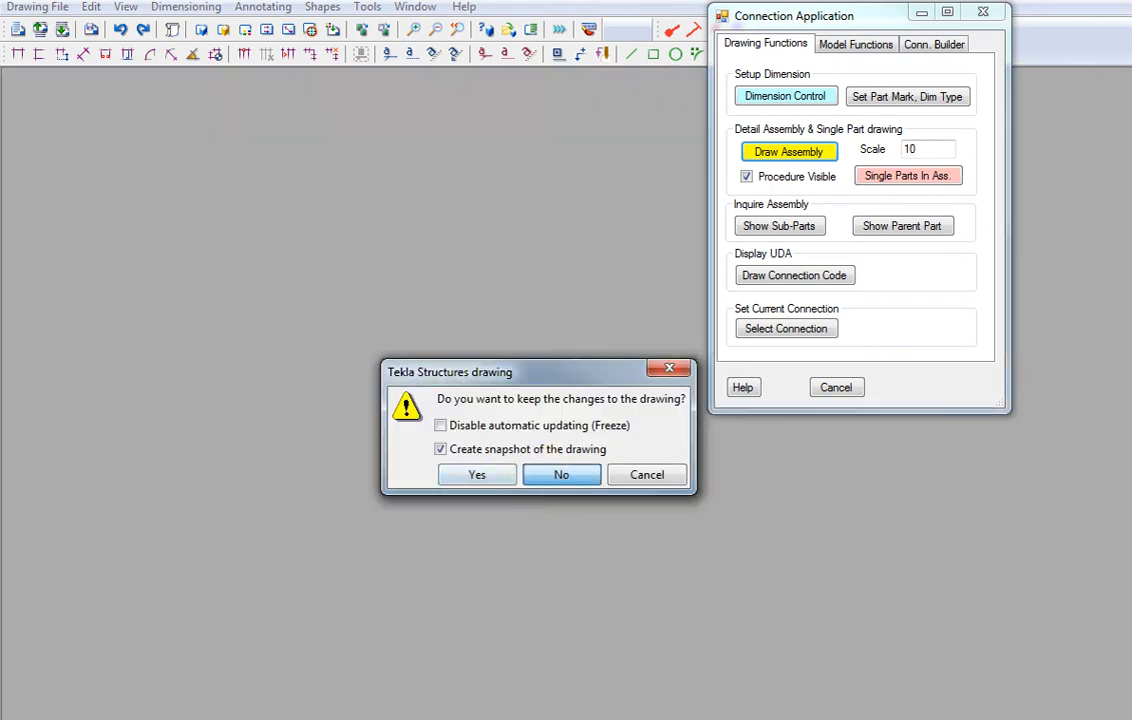
Bring the 3D model view to the front and redraw it.
left_click(418, 8)
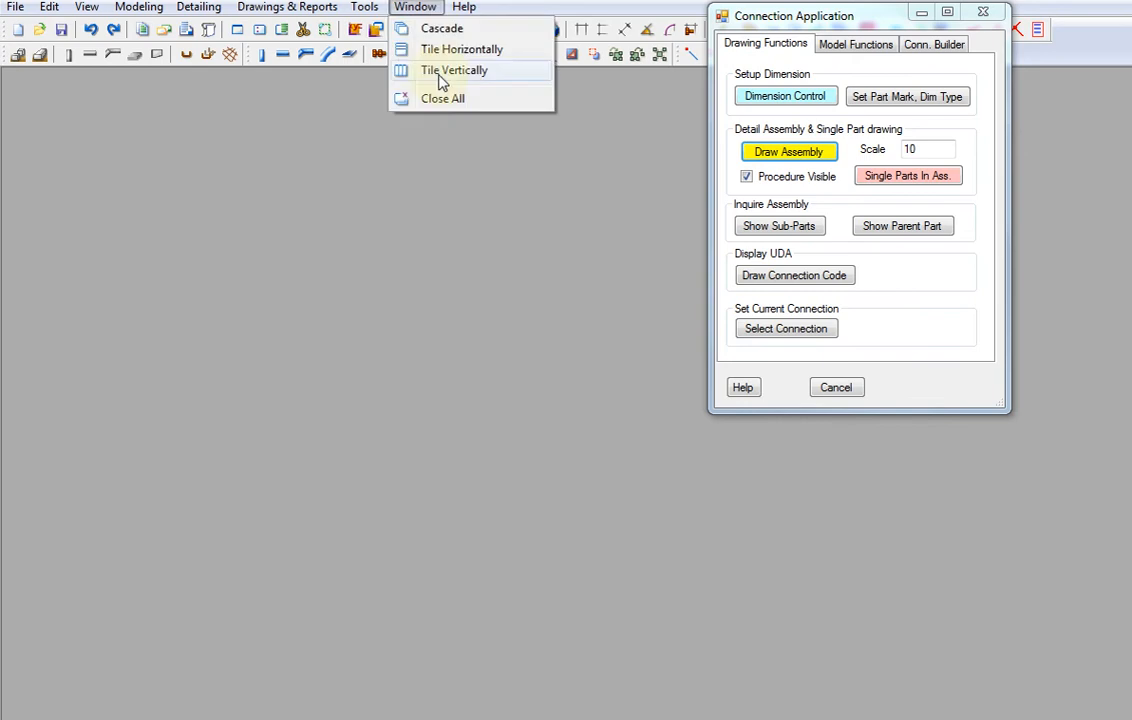
left_click(490, 253)
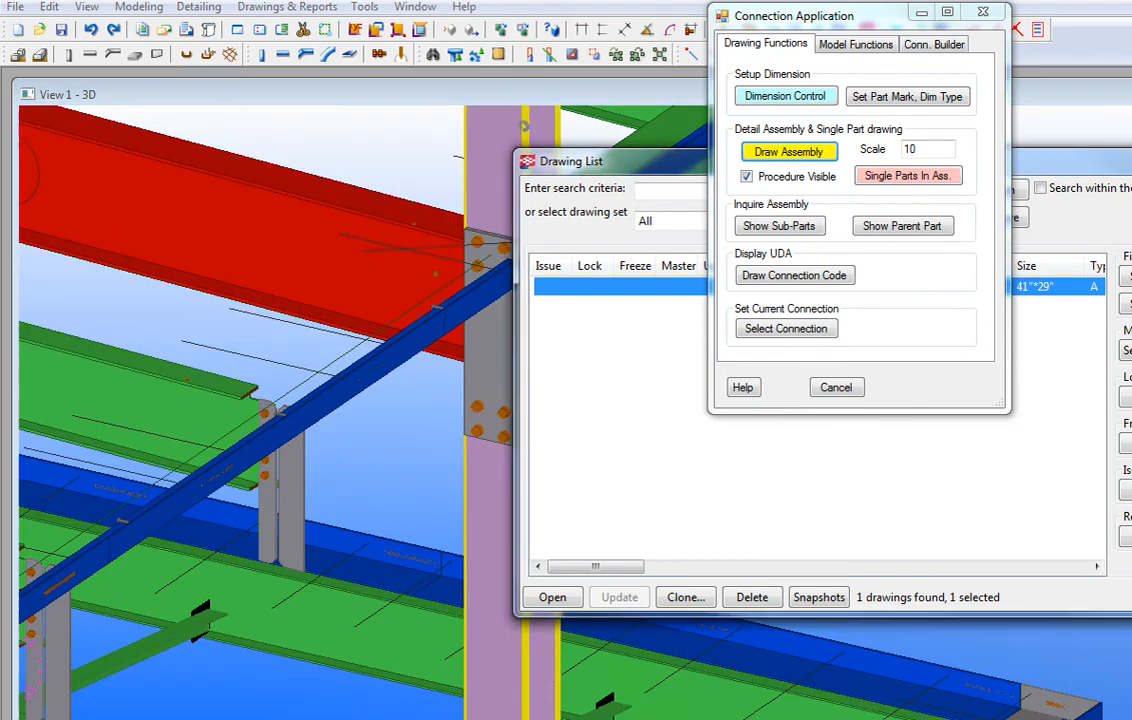
left_click(596, 508)
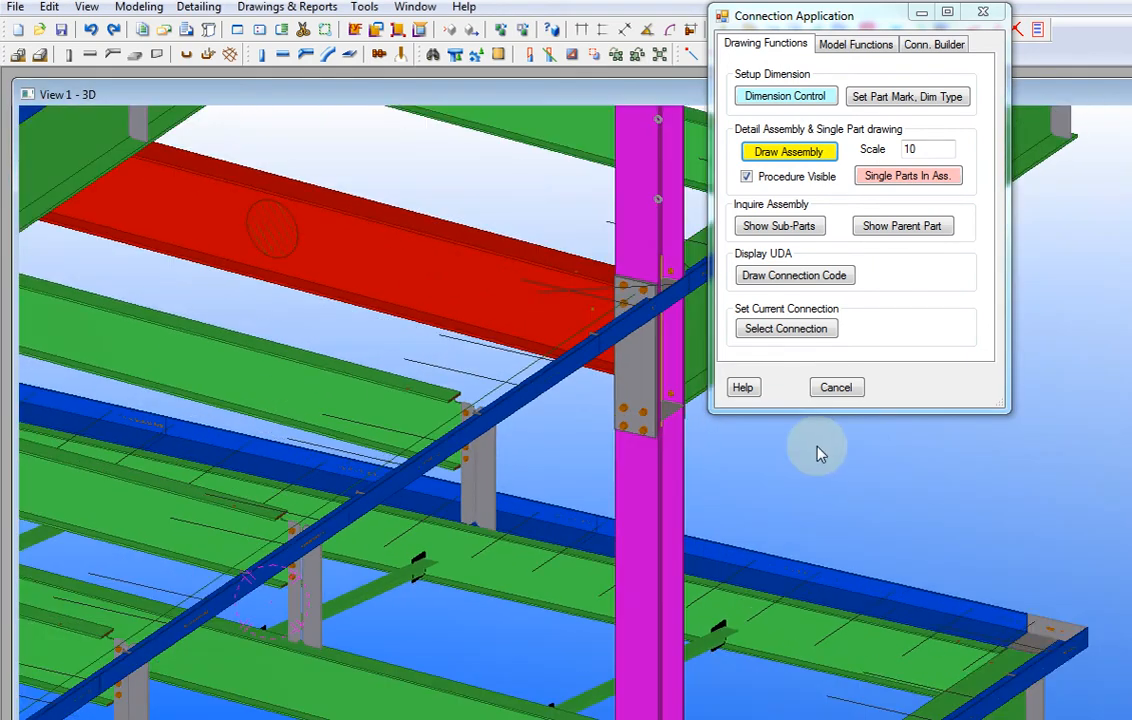
right_click(818, 456)
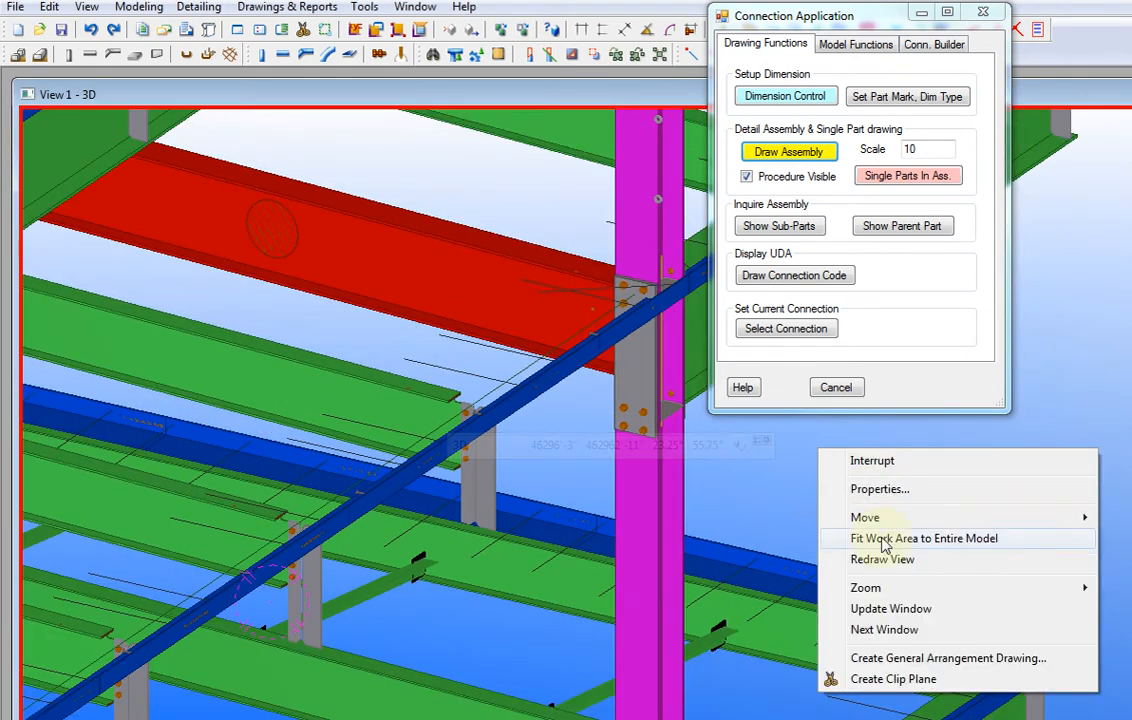
left_click(888, 560)
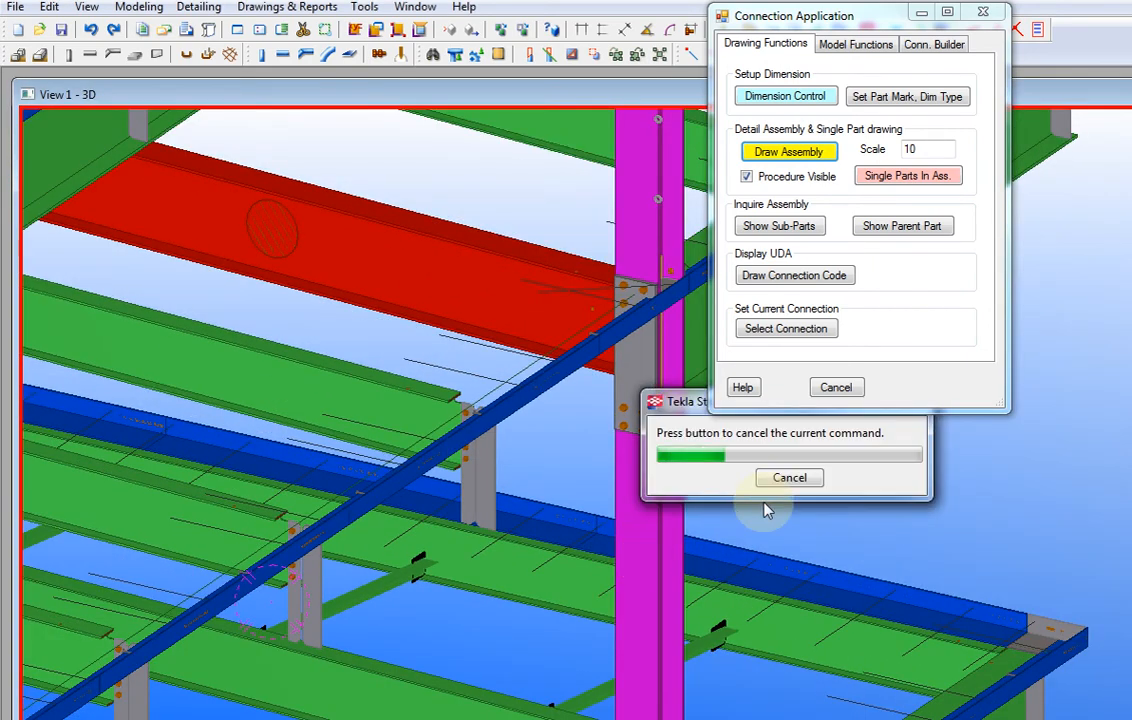
Retrieve the part mark and dimension type settings of the gray plate on the W33X118 beam, then close the dialog.
middle_click_drag(606, 536, 450, 594)
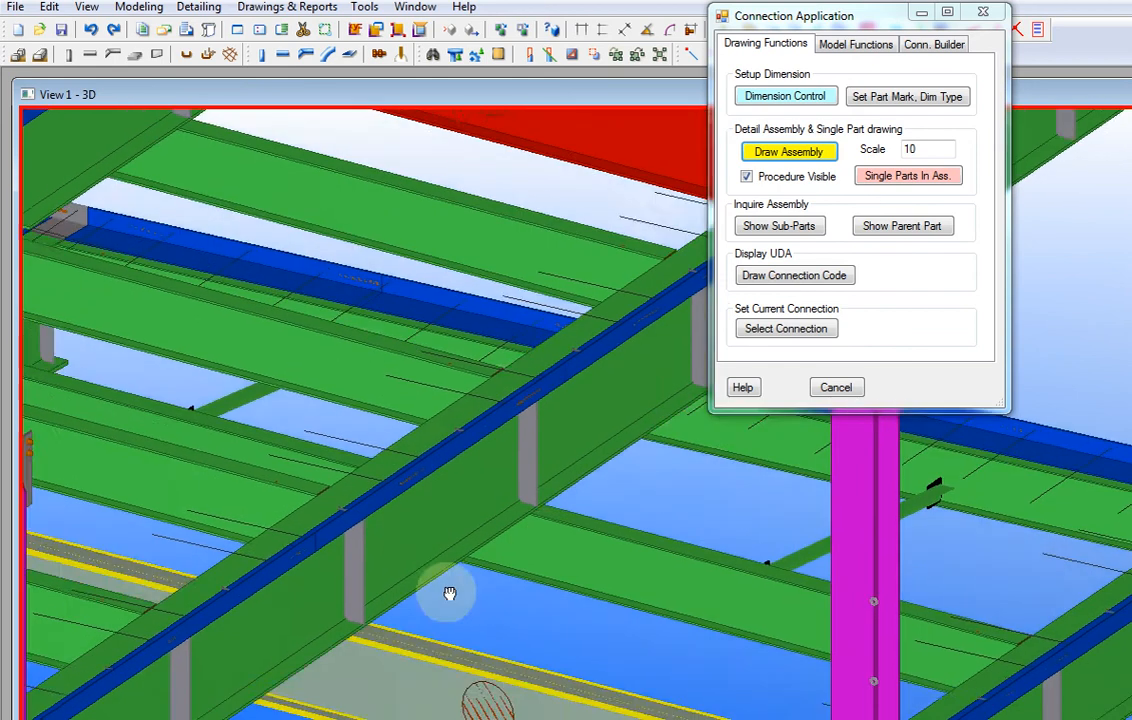
scroll(382, 632, "up", 6)
scroll(380, 598, "up", 1)
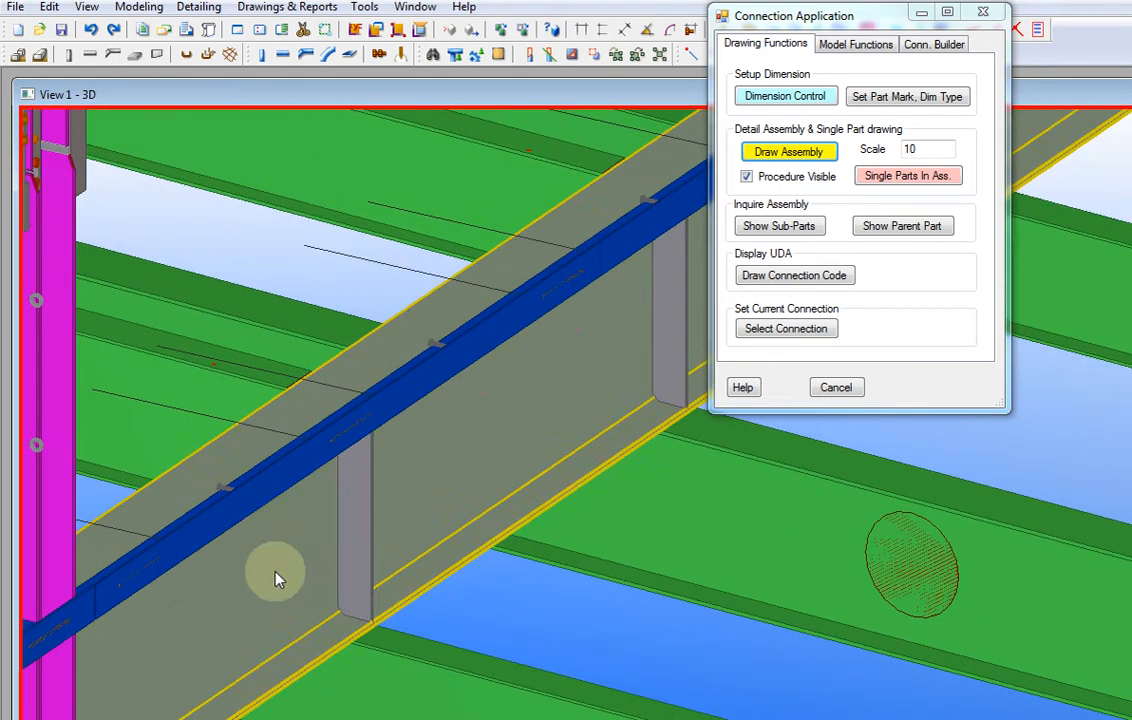
left_click(405, 528)
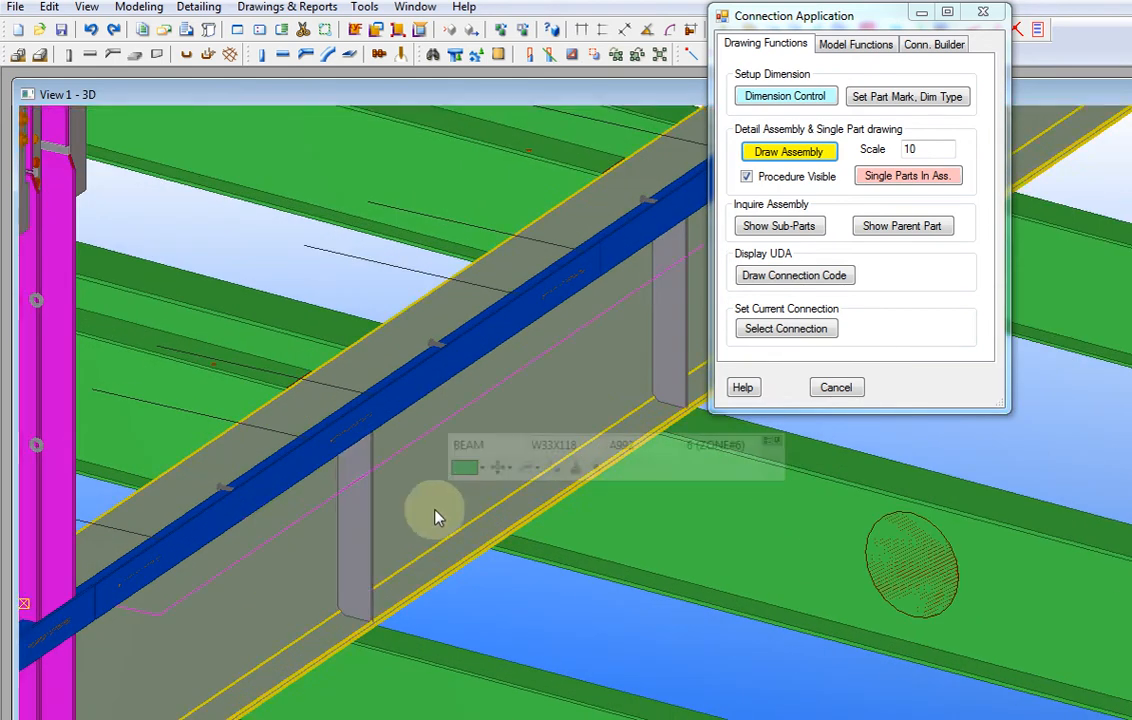
left_click(362, 556)
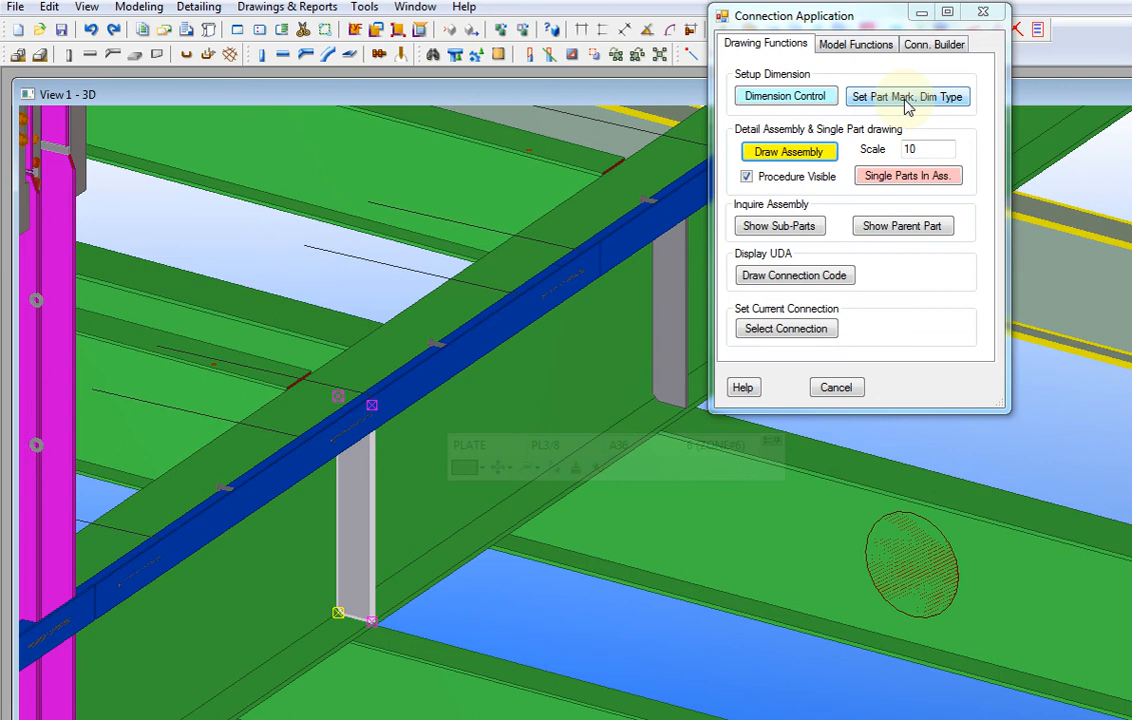
left_click(907, 97)
left_click_drag(761, 202, 924, 22)
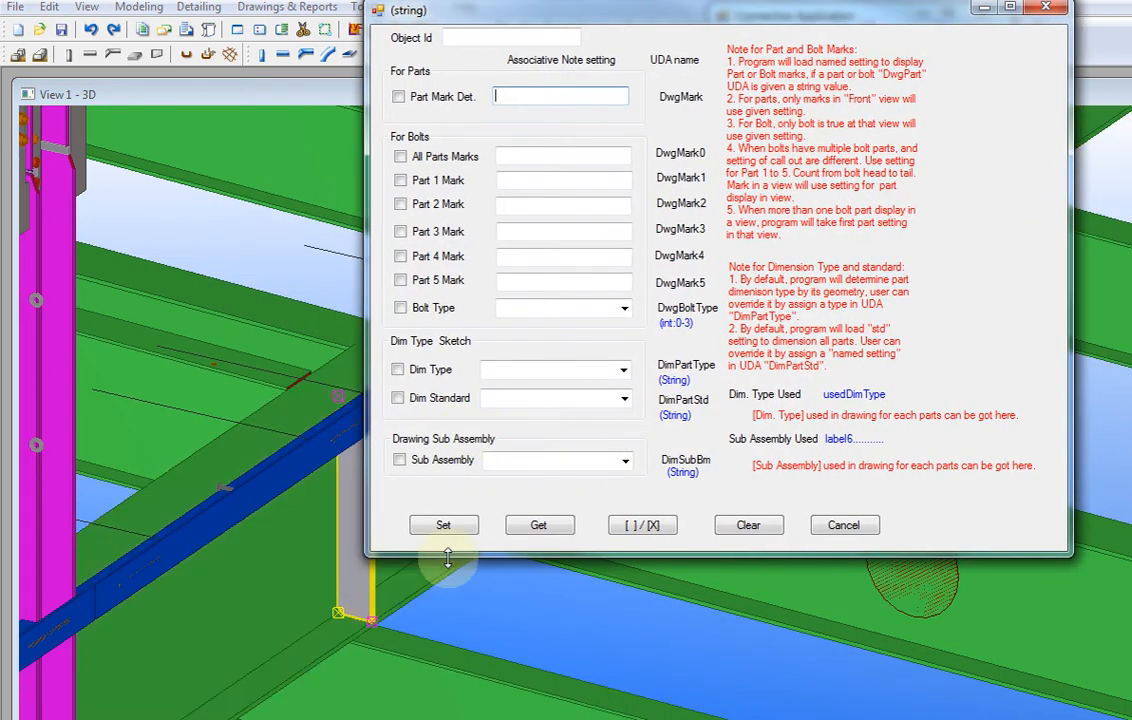
left_click(537, 527)
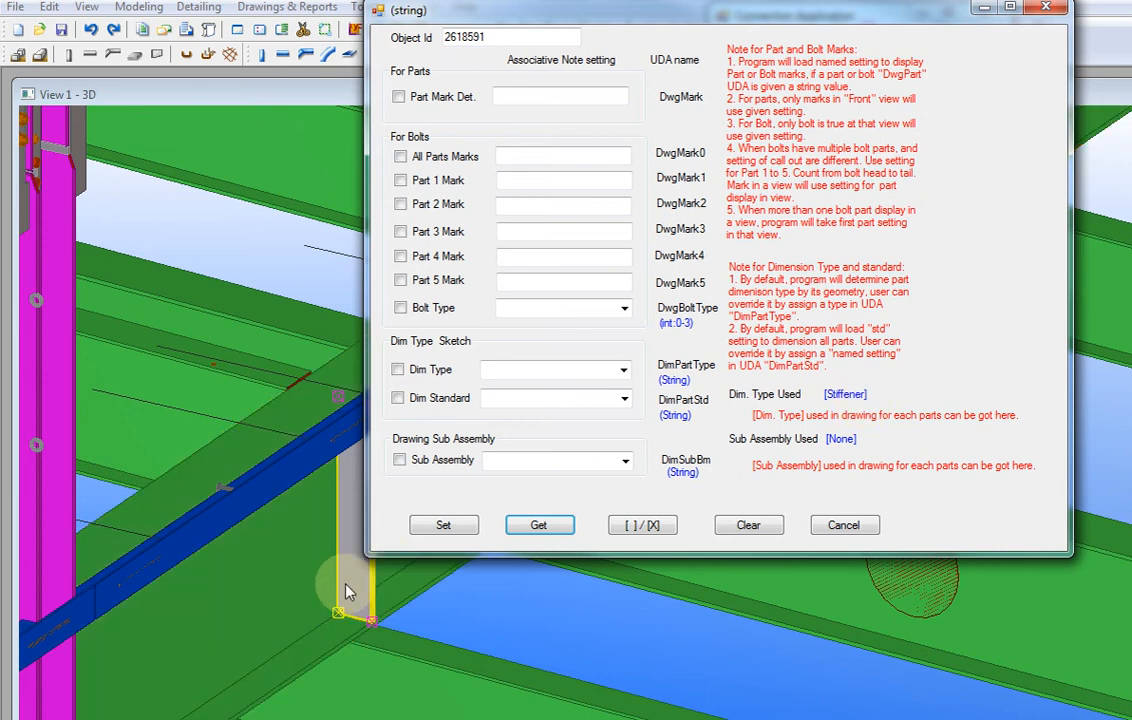
left_click(354, 589)
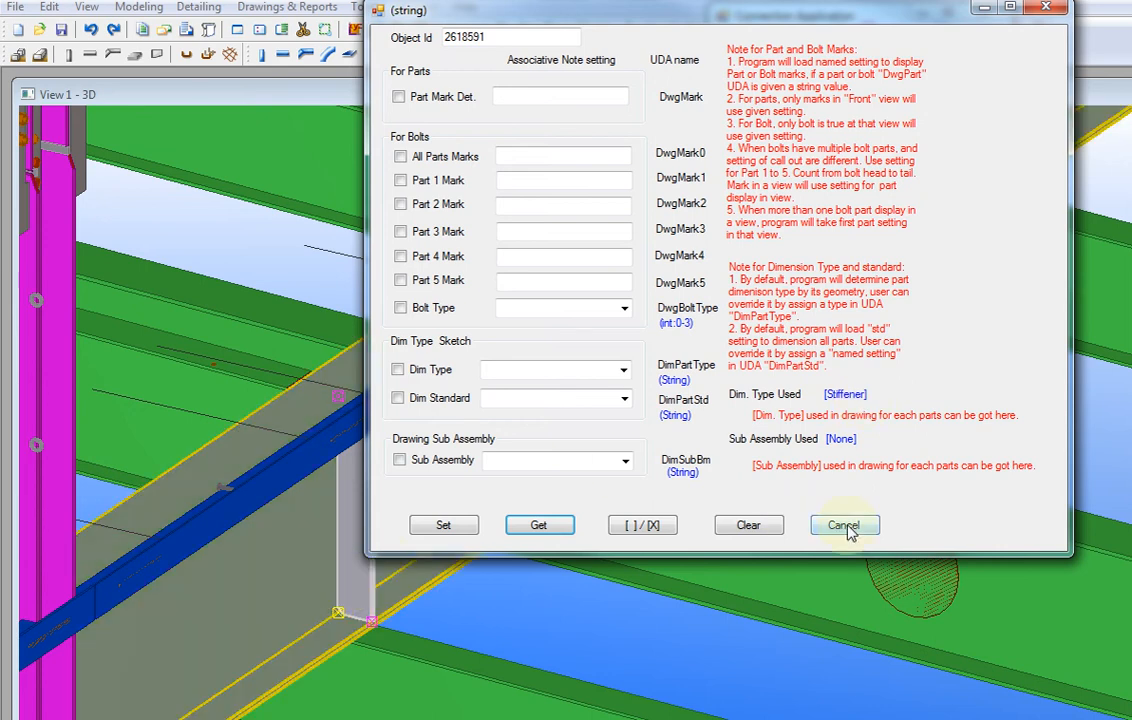
left_click(845, 527)
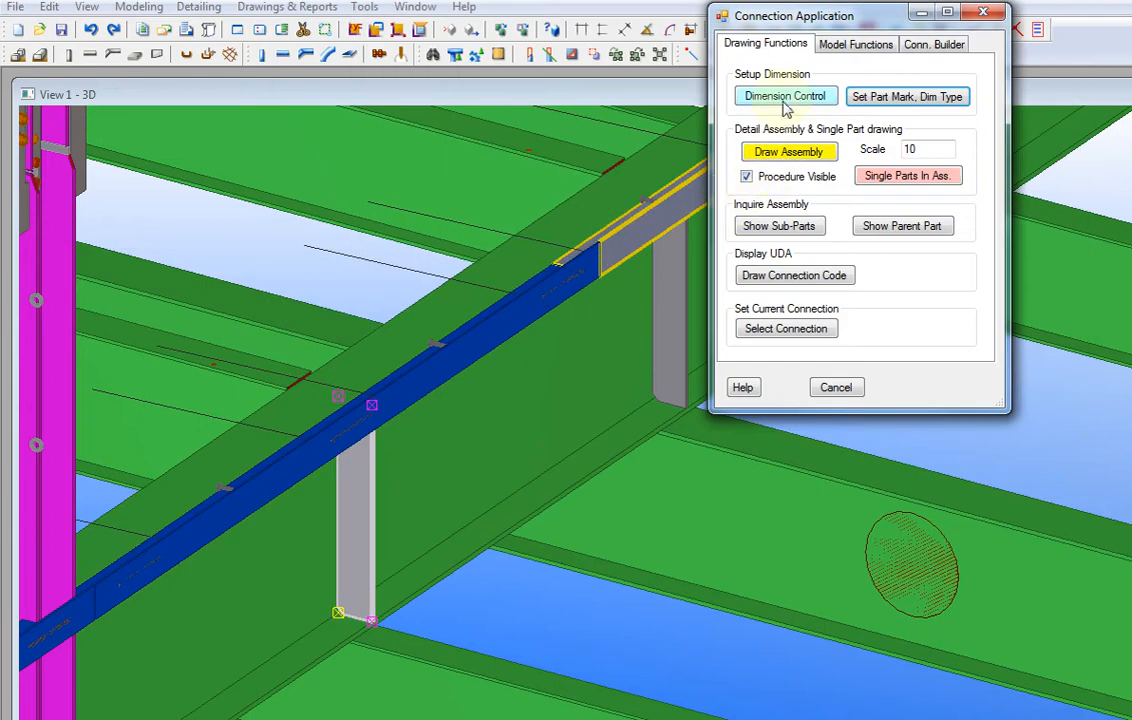
In the dimension control settings for stiffener plates, set dimension B (horizontal bevel dimension) to not required and apply.
left_click(785, 100)
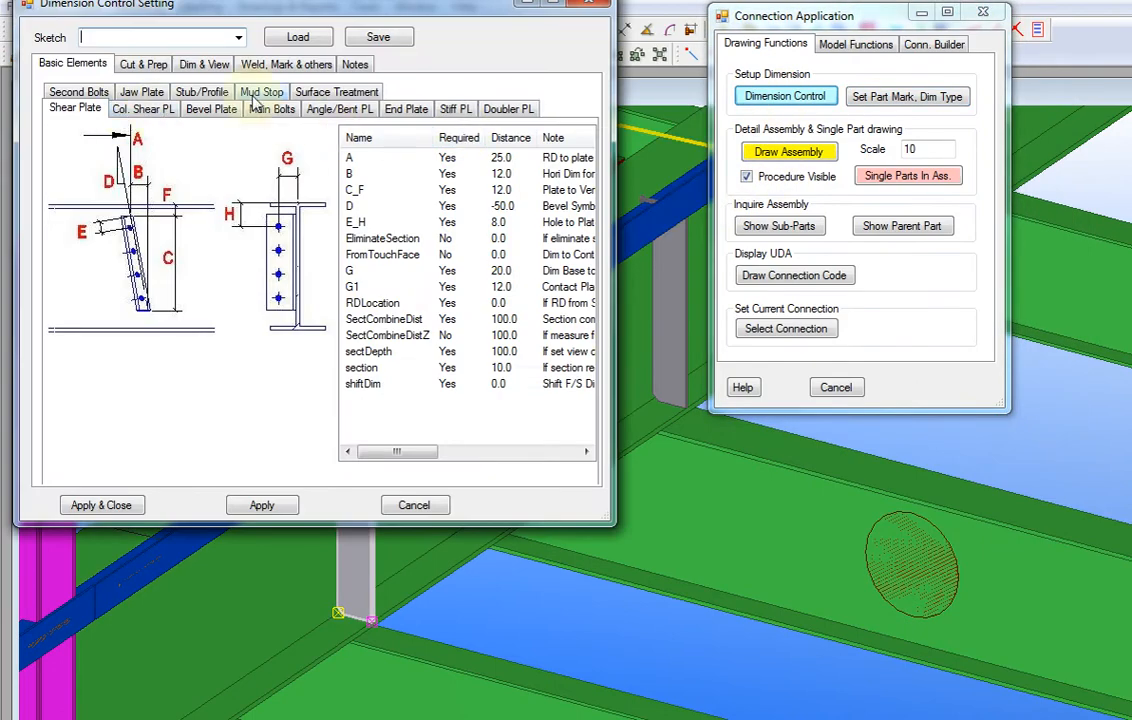
left_click(452, 110)
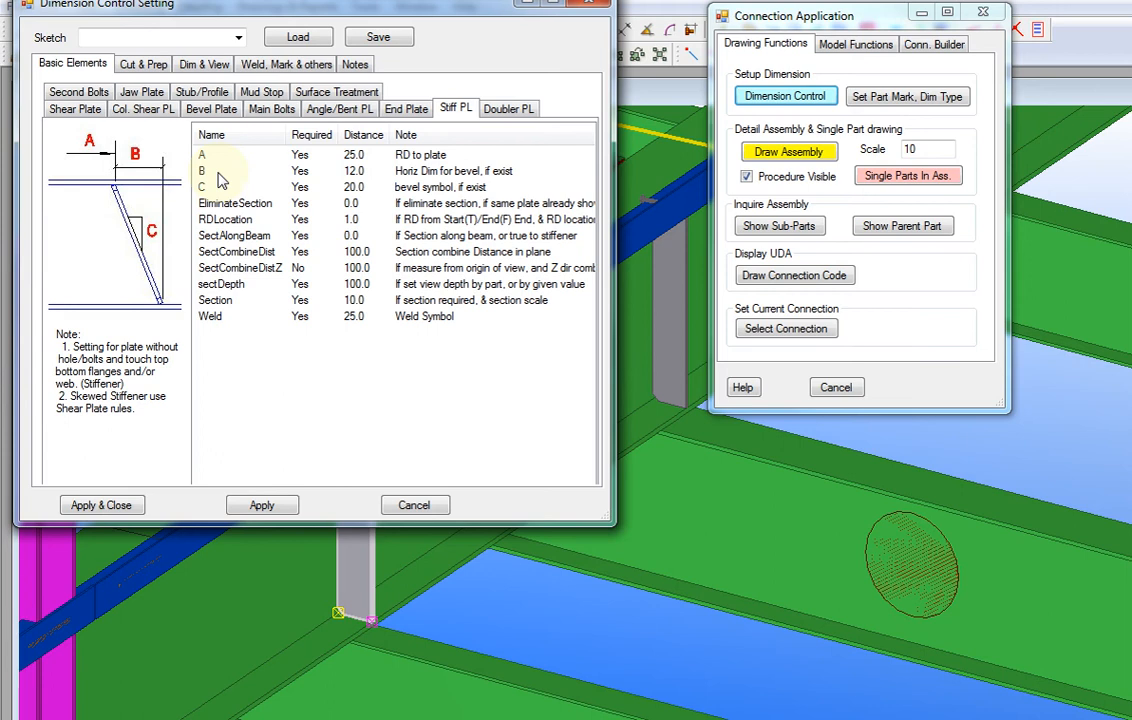
left_click(315, 176)
left_click(315, 176)
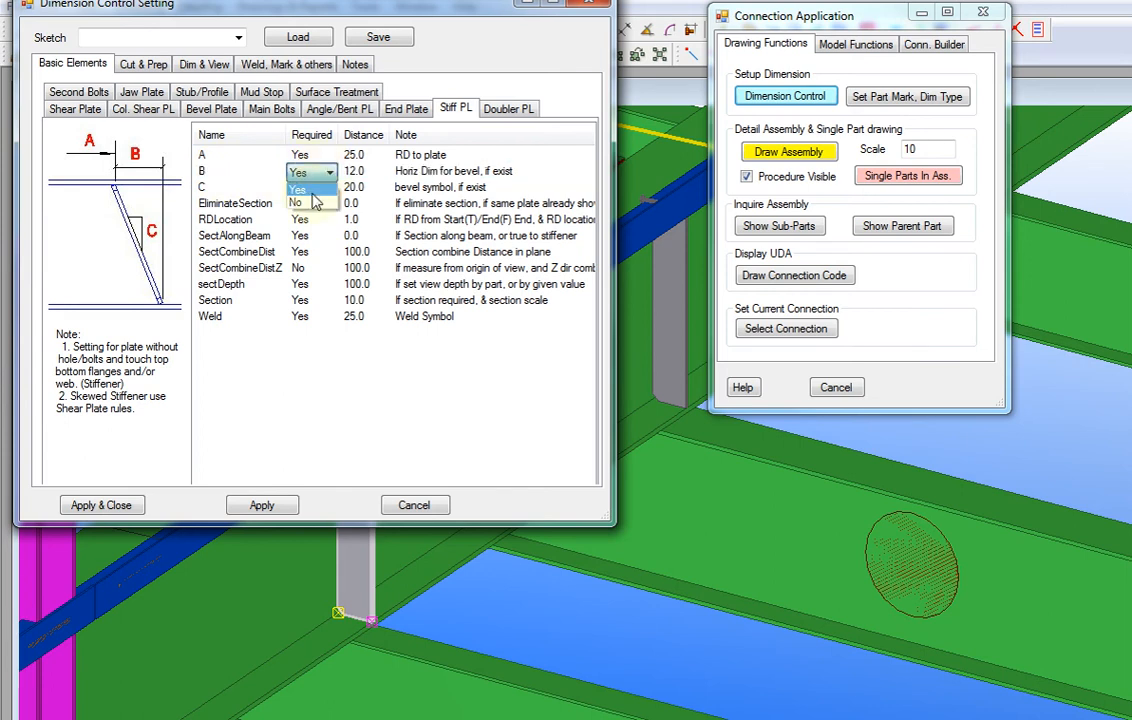
left_click(314, 202)
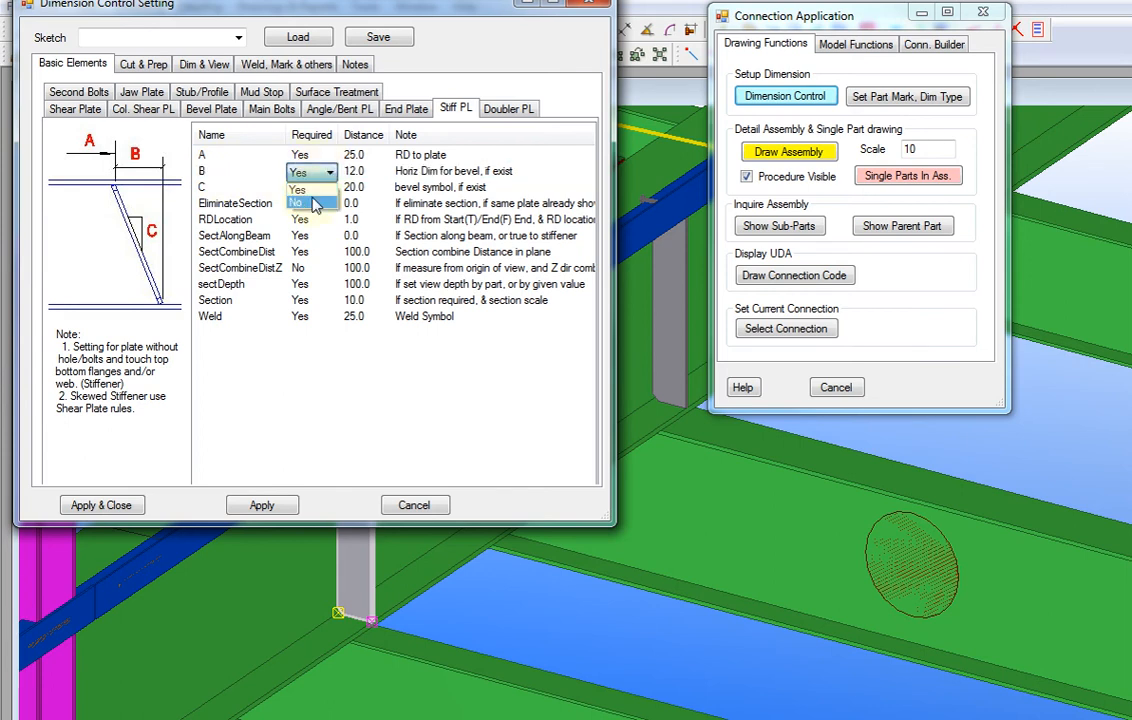
left_click(103, 506)
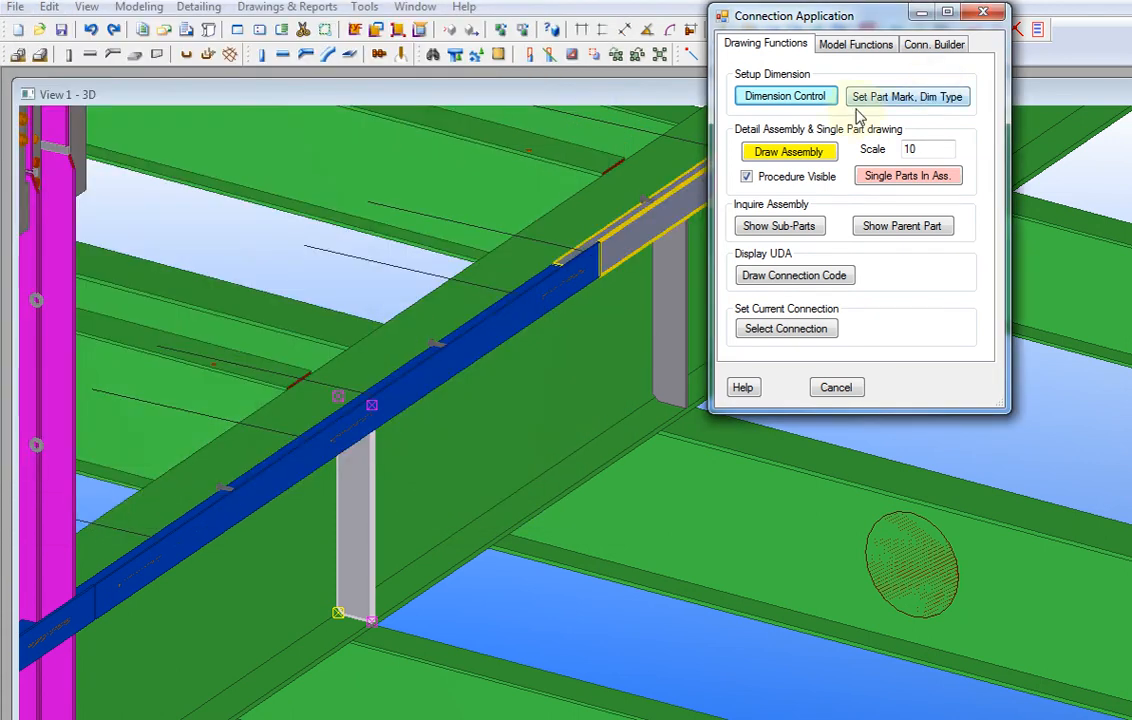
Draw the assembly drawing of the beam again with the changed settings and open it from the drawing list.
left_click(544, 346)
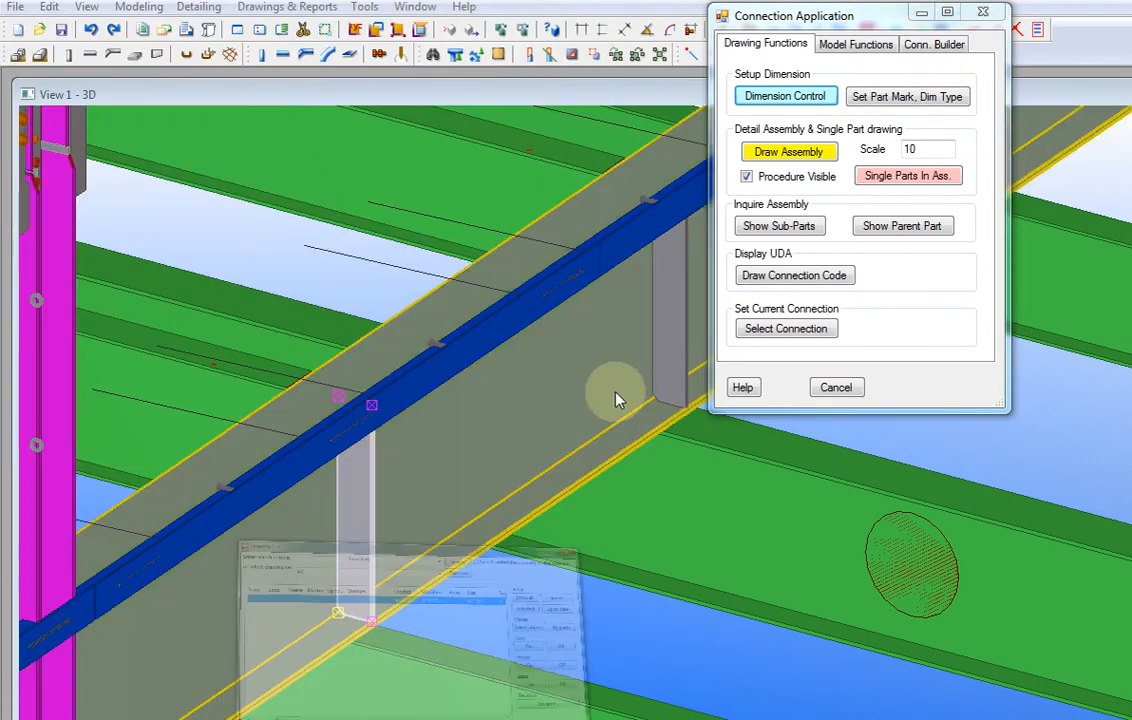
left_click(825, 160)
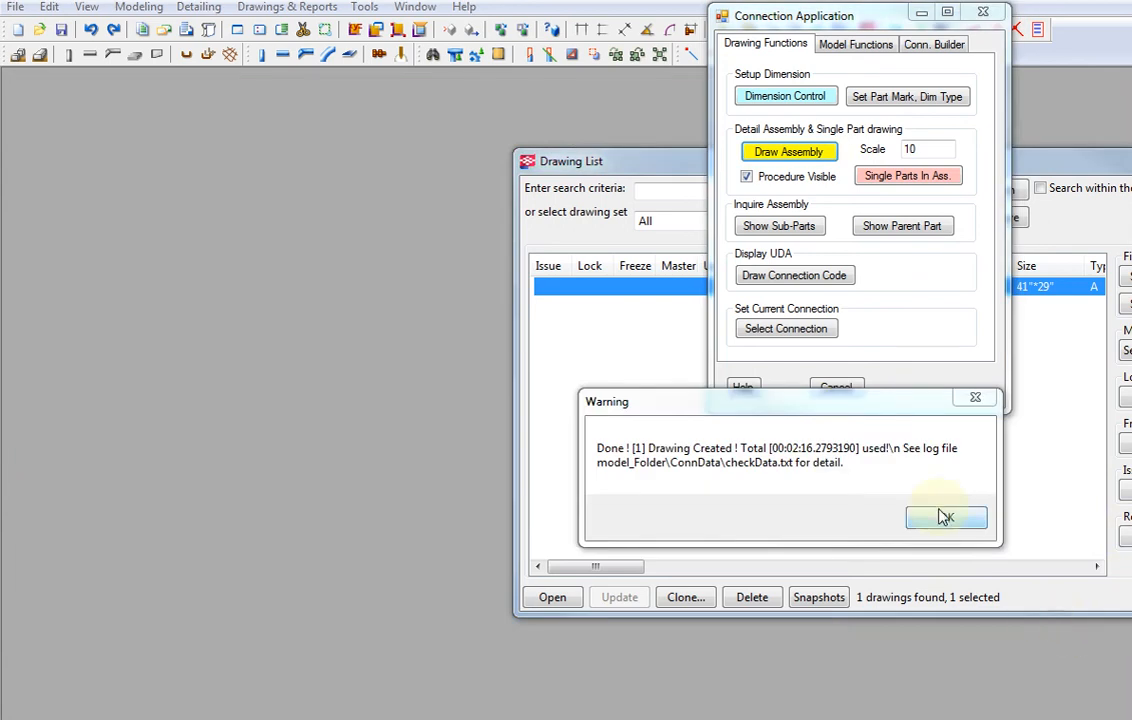
left_click(945, 517)
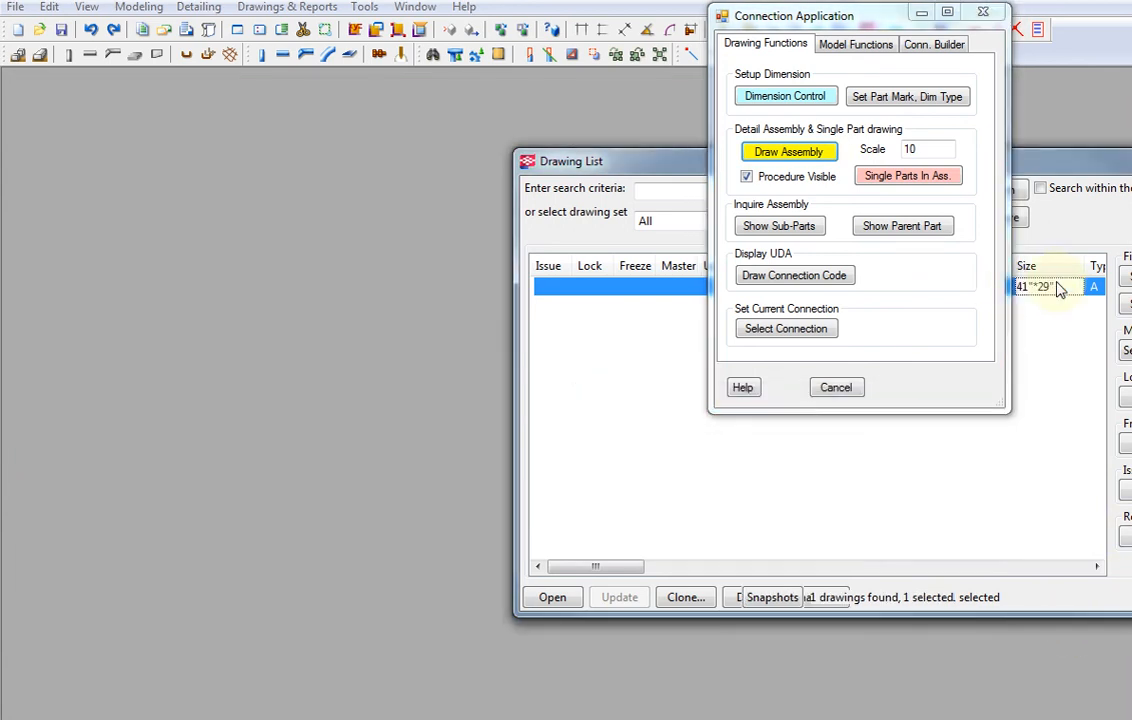
double_click(1060, 289)
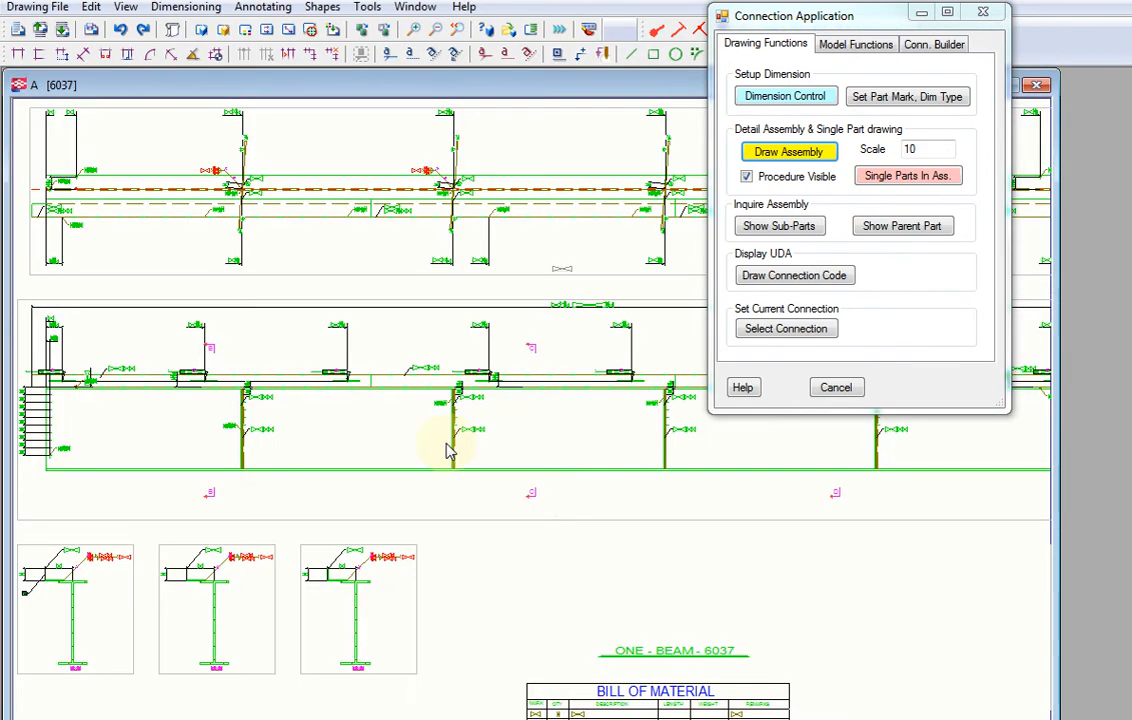
Move the 12 by 7/8 bevel symbol at plate p6009 further down and inspect the bevel symbol at another stiffener.
middle_click_drag(402, 427, 405, 430)
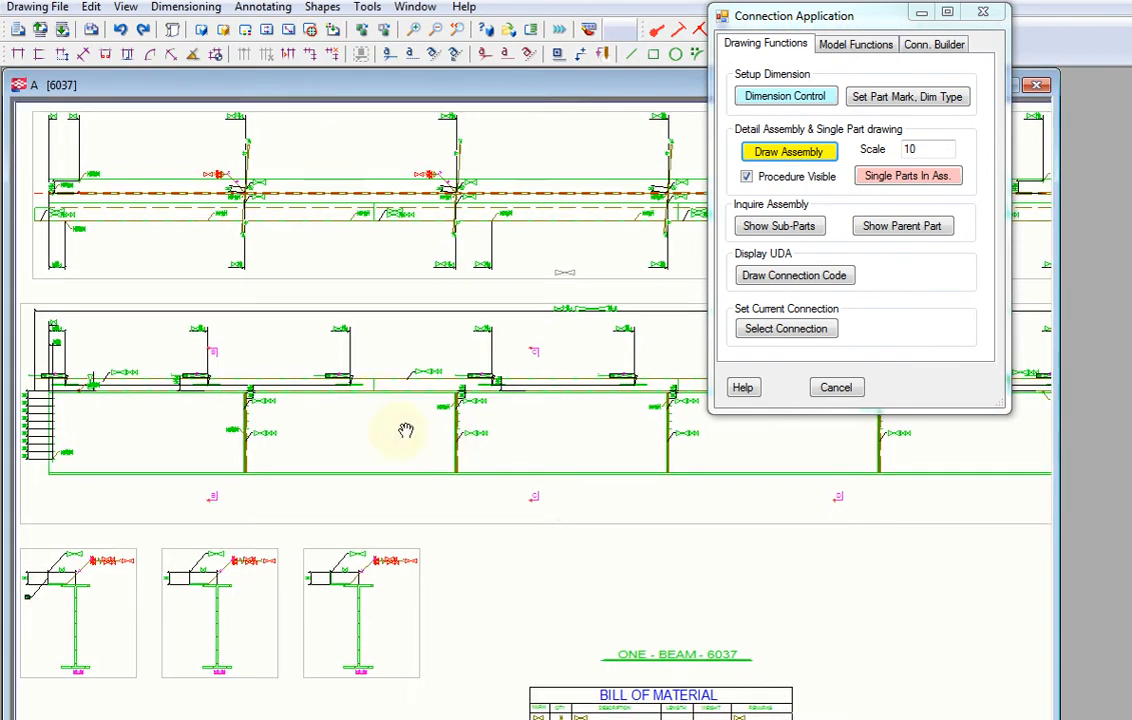
scroll(283, 345, "up", 5)
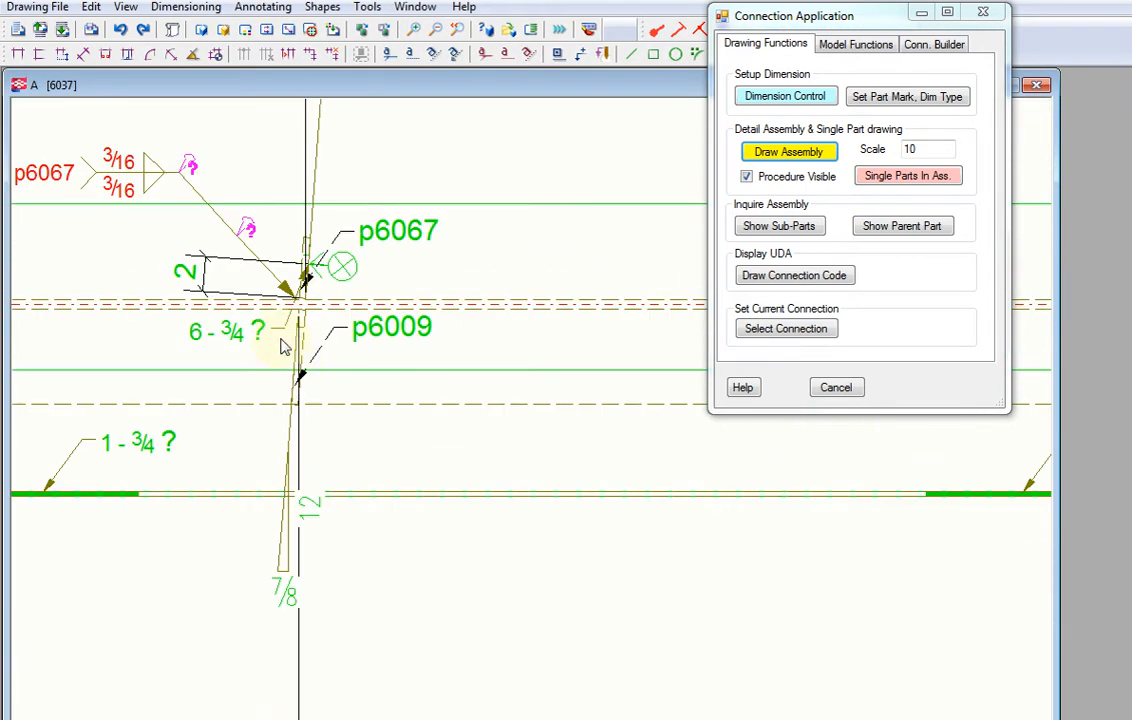
mouse_move(282, 346)
middle_mouse_down()
mouse_move(417, 323)
mouse_move(418, 298)
middle_mouse_up()
left_click(446, 461)
left_click_drag(446, 461, 411, 541)
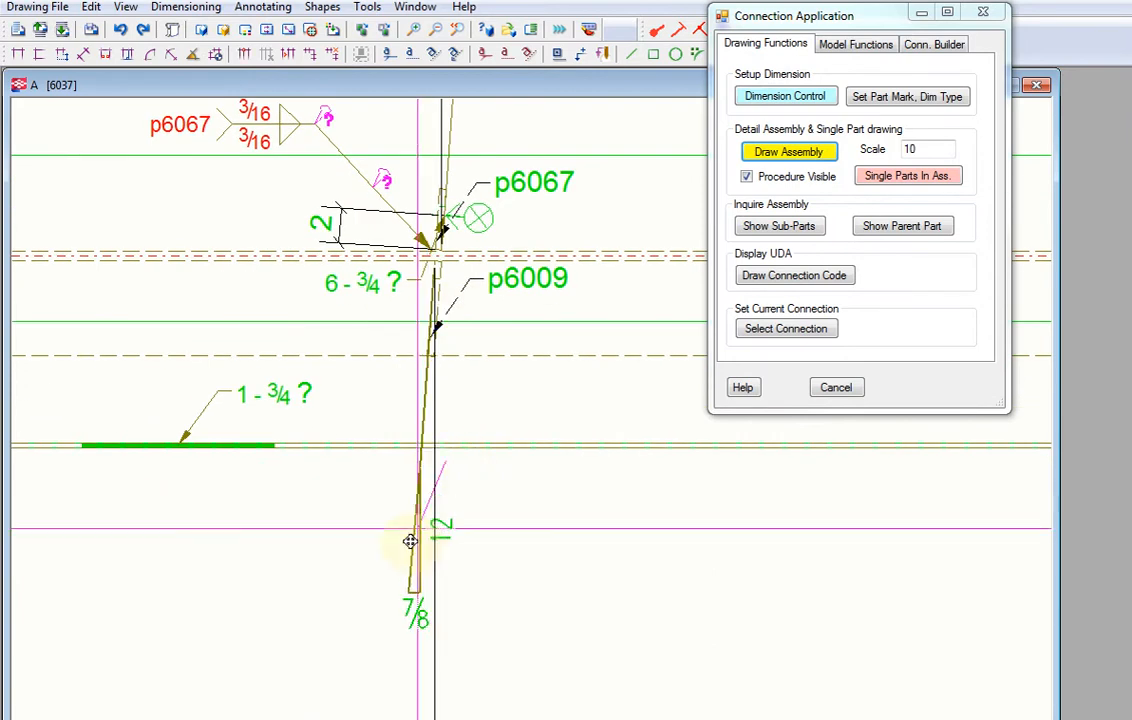
scroll(495, 350, "down", 2)
mouse_move(553, 379)
middle_mouse_down()
mouse_move(343, 470)
mouse_move(227, 404)
middle_mouse_up()
scroll(493, 465, "up", 3)
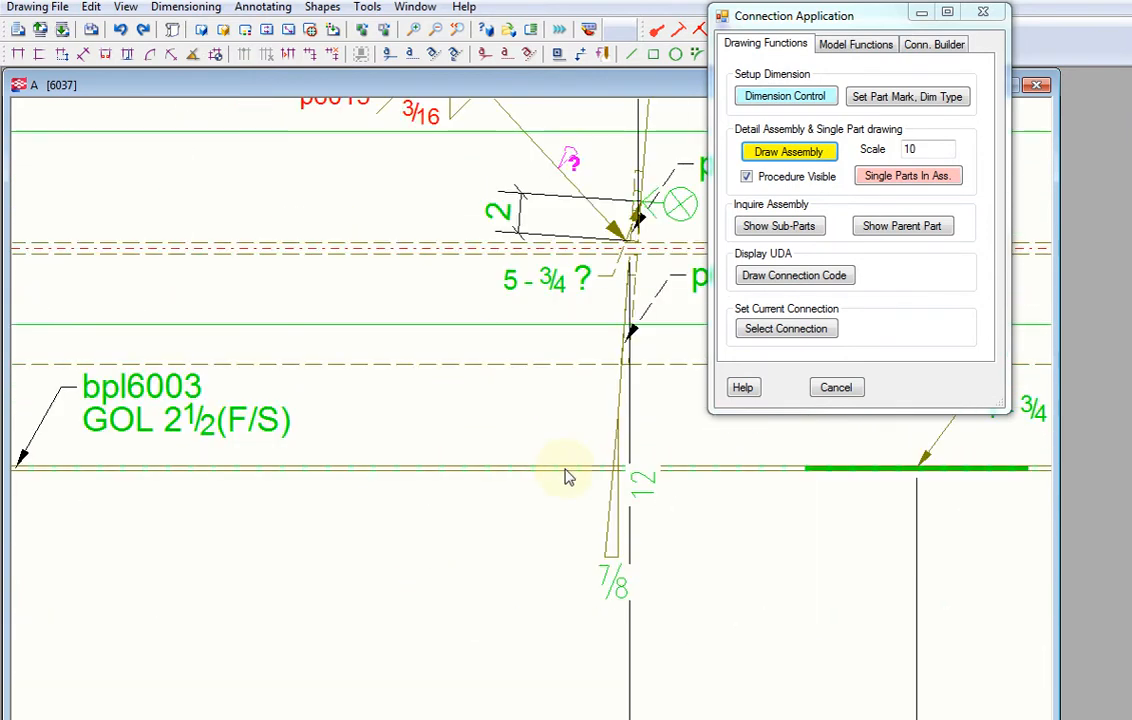
Examine the bevel symbols at stiffener plates p6009, p6015 and p6067 in the top view, then close the drawing.
scroll(566, 477, "up", 2)
scroll(594, 601, "down", 3)
mouse_move(611, 513)
middle_mouse_down()
mouse_move(364, 529)
mouse_move(311, 505)
middle_mouse_up()
scroll(440, 515, "down", 2)
scroll(379, 513, "down", 1)
scroll(538, 521, "up", 3)
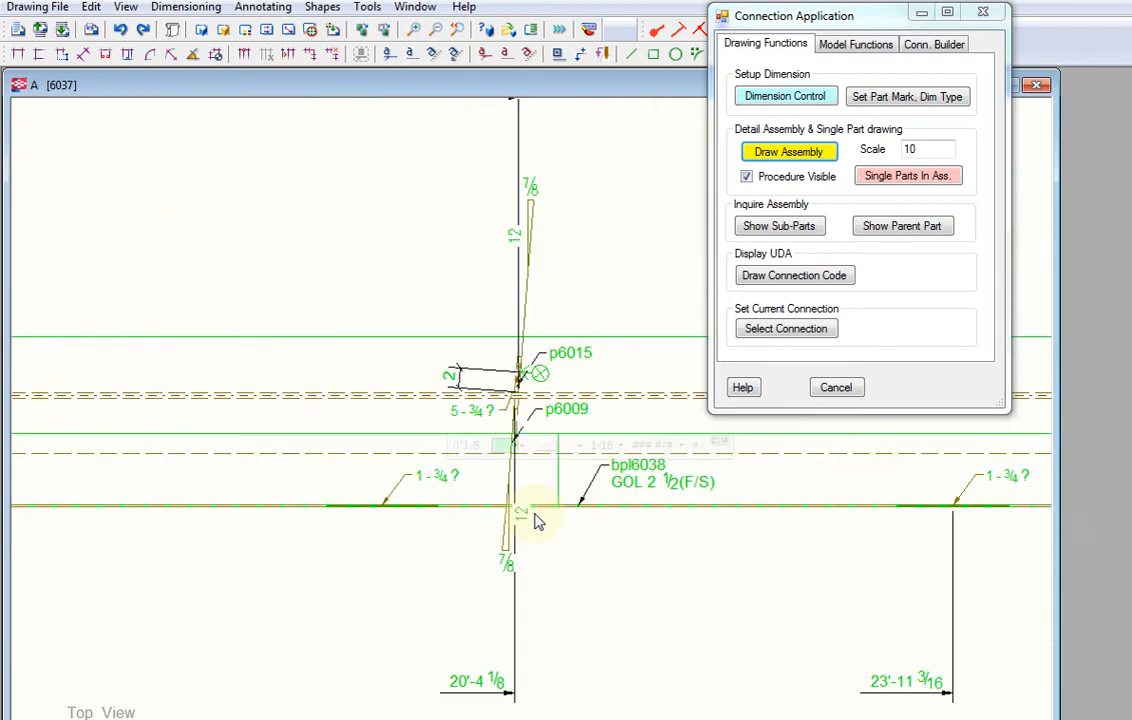
scroll(538, 521, "up", 3)
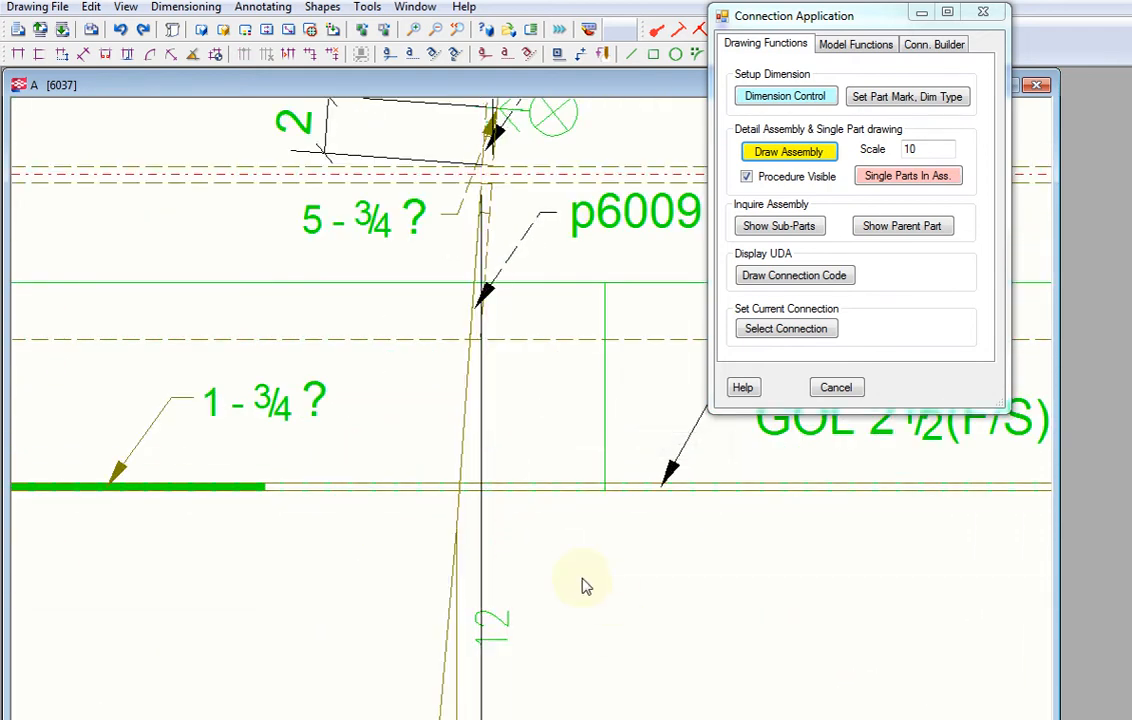
scroll(566, 571, "down", 3)
scroll(715, 475, "down", 1)
scroll(710, 465, "up", 1)
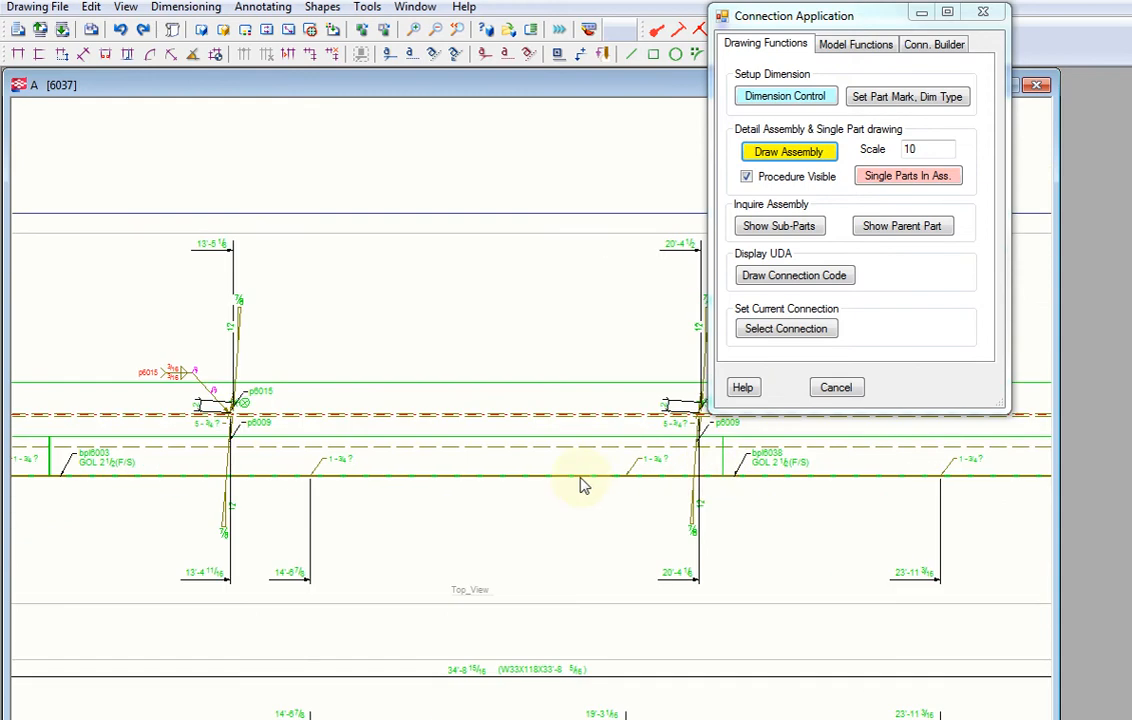
middle_click_drag(346, 450, 442, 412)
scroll(374, 404, "up", 4)
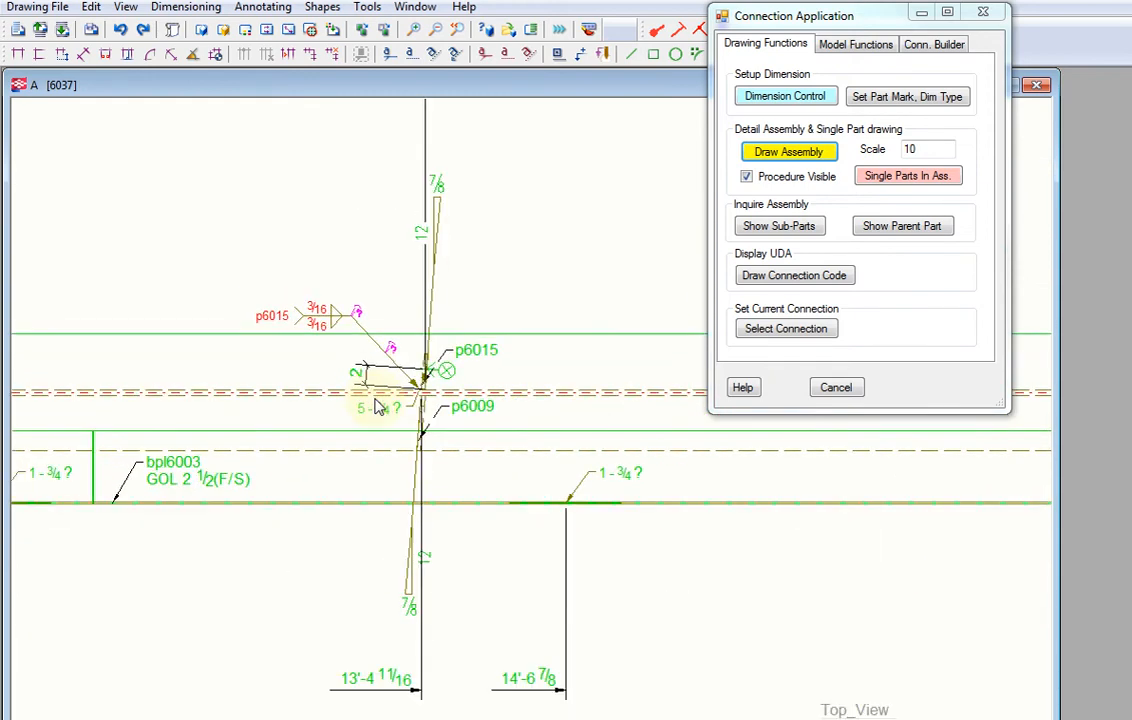
scroll(455, 358, "up", 5)
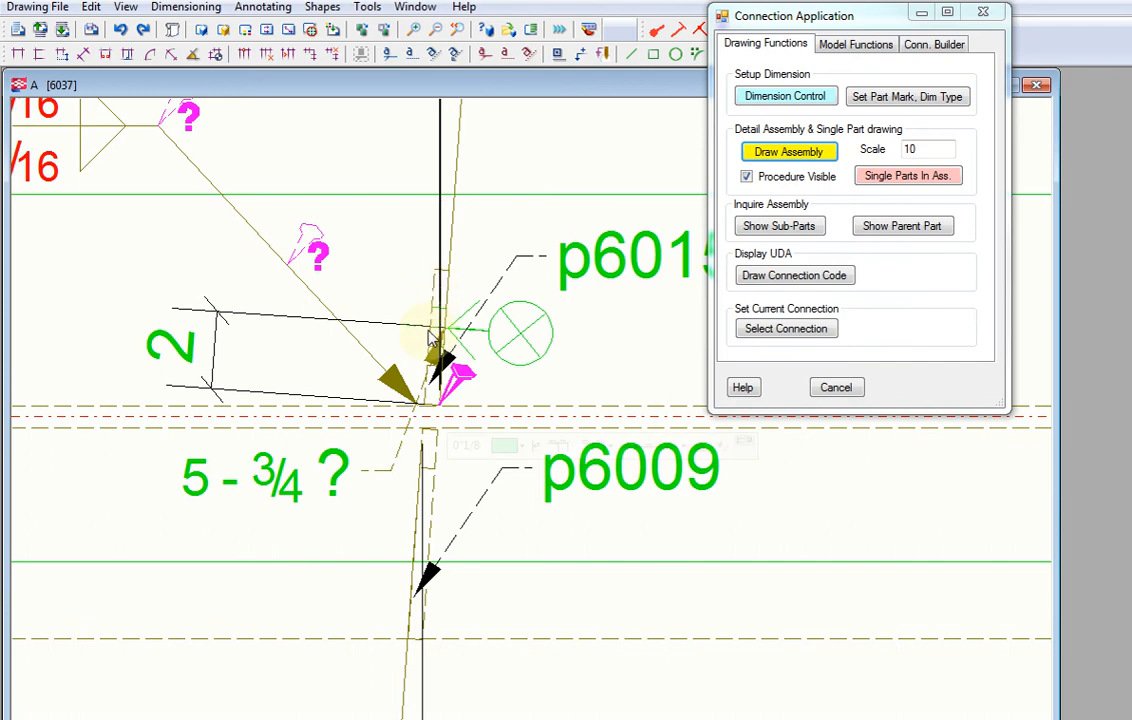
scroll(604, 368, "down", 5)
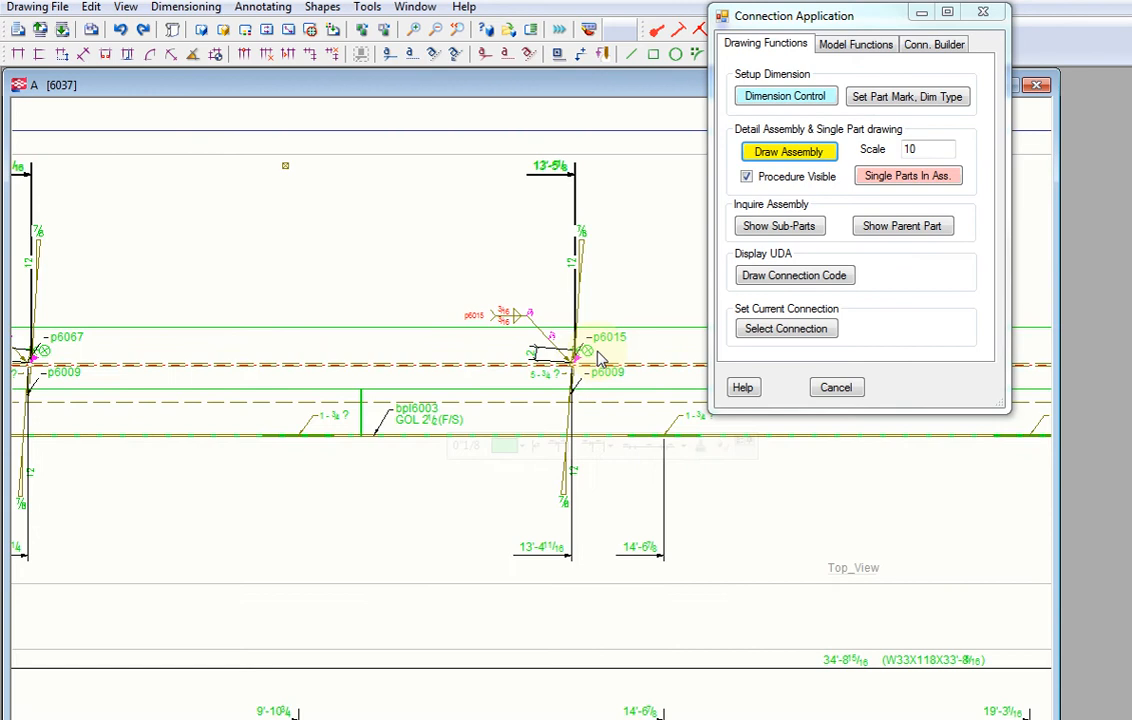
middle_click_drag(301, 334, 508, 291)
scroll(198, 331, "up", 5)
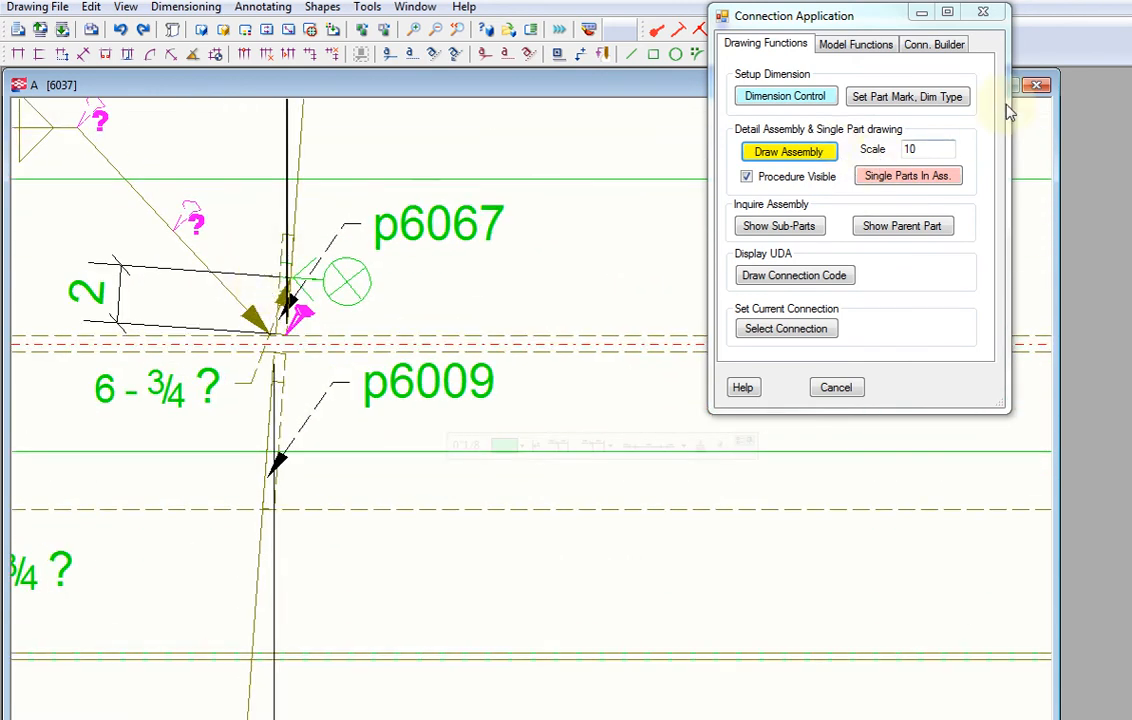
left_click(1035, 90)
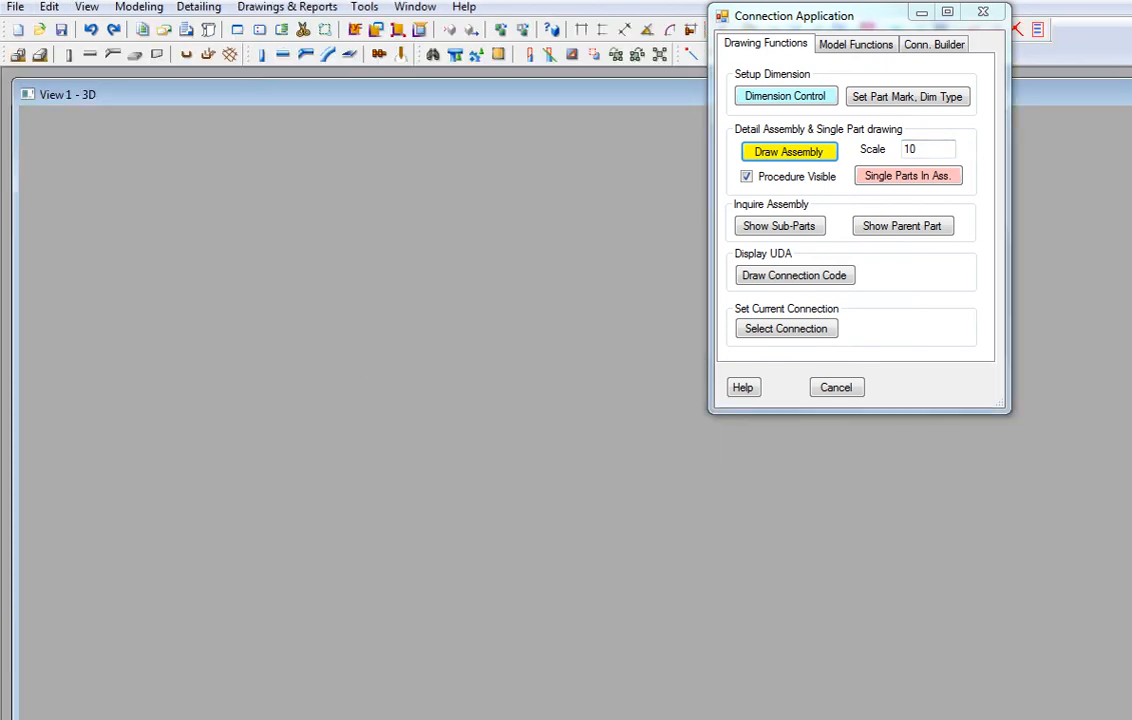
Open the part mark and dimension type settings and retrieve those of the edge plate along the beam's top.
scroll(473, 505, "up", 4)
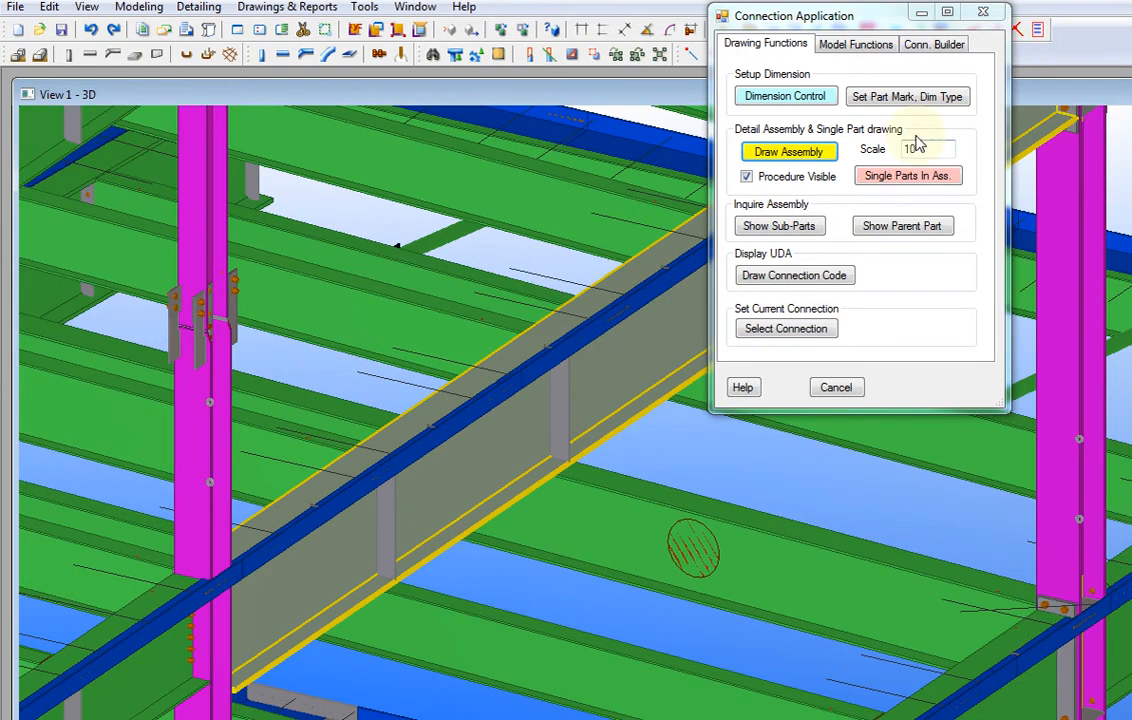
left_click(940, 96)
left_click_drag(608, 150, 725, 66)
scroll(200, 640, "up", 4)
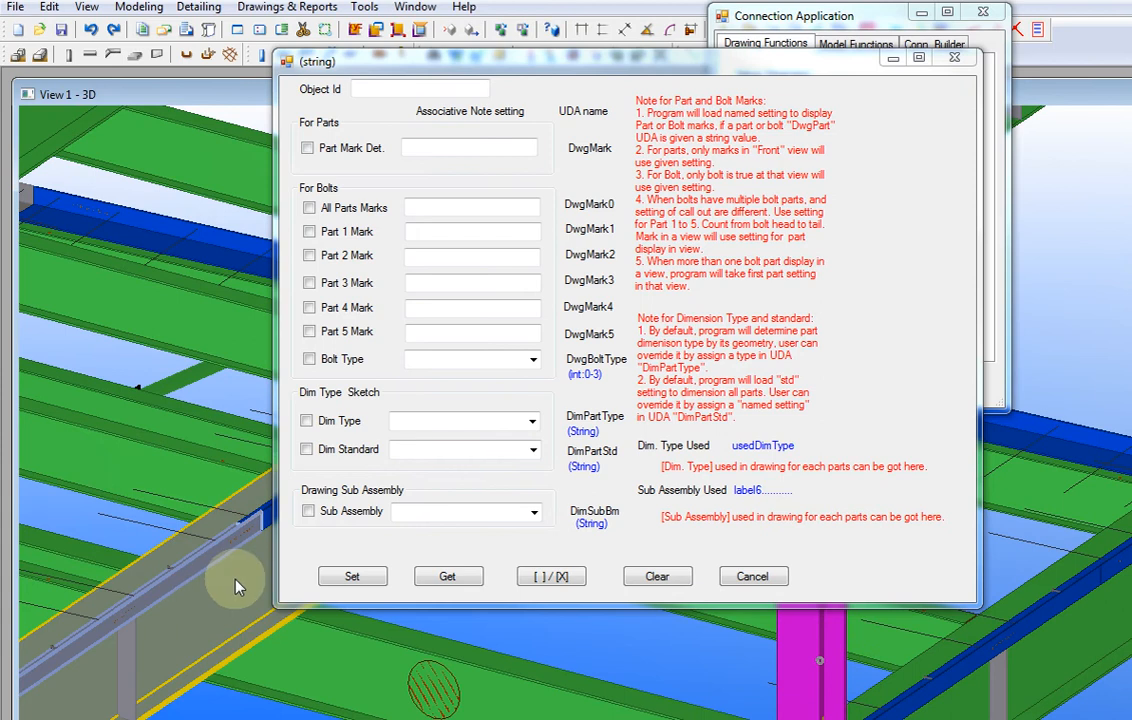
left_click(447, 576)
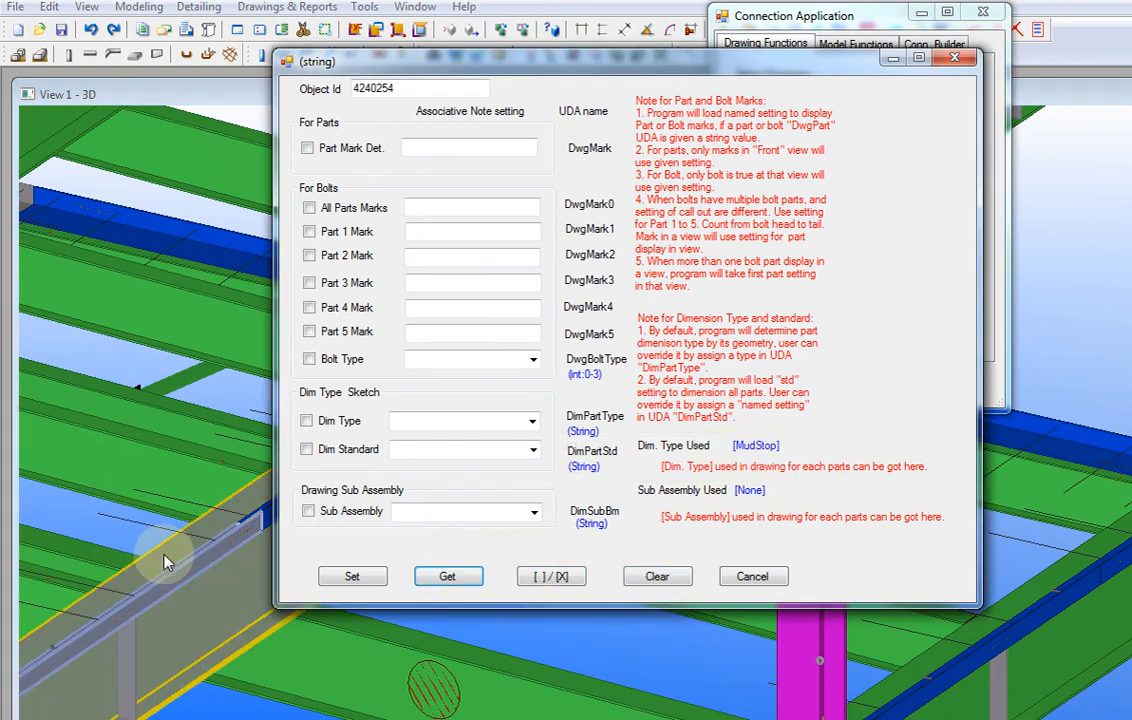
Select the gray stiffener plate on the beam web and choose ShearPlate as its dimension type.
middle_click_drag(165, 562, 88, 612)
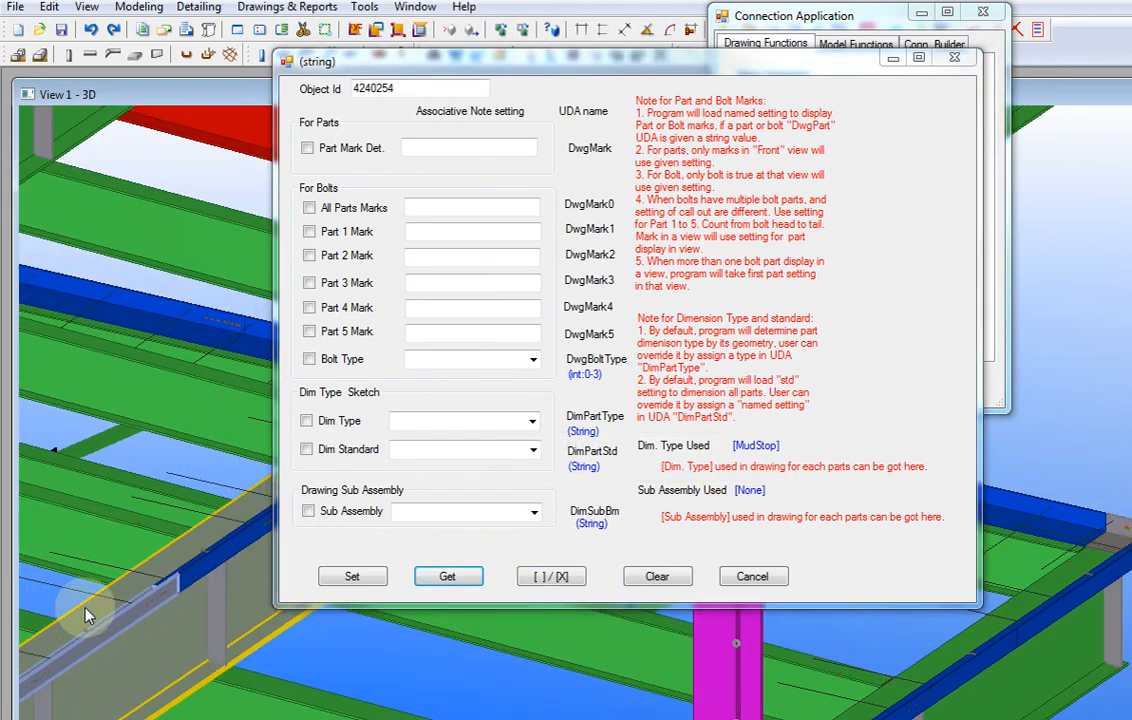
left_click(166, 604)
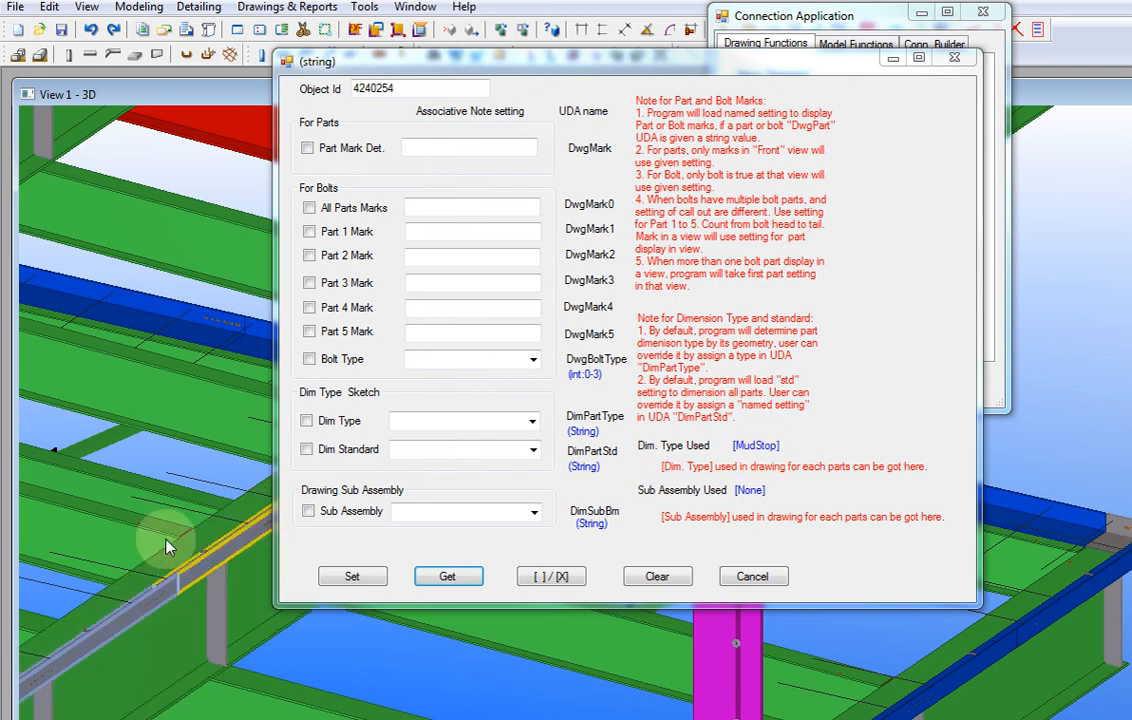
middle_click_drag(240, 576, 117, 610, "ctrl")
left_click(151, 588)
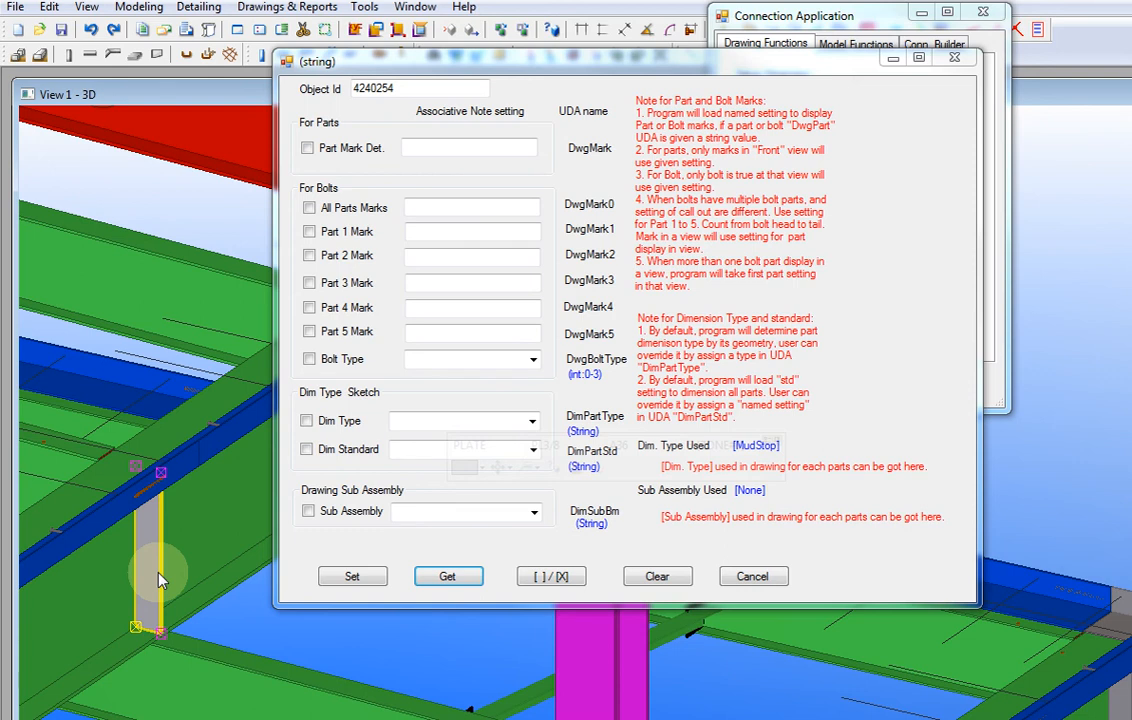
left_click(531, 422)
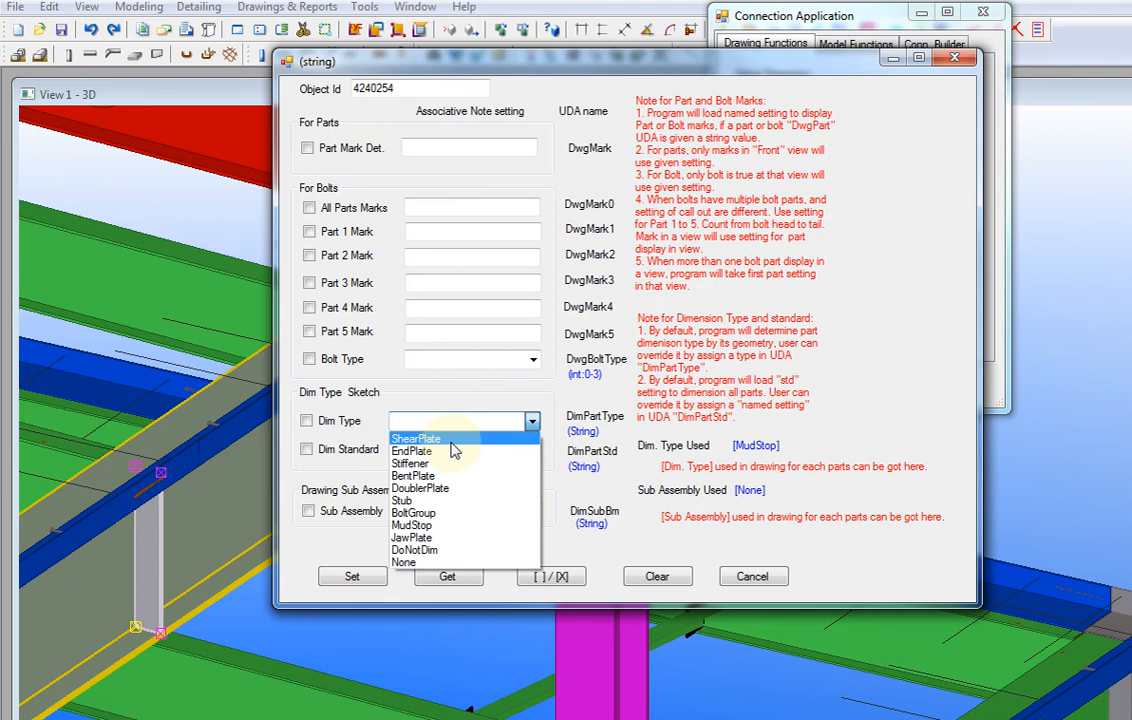
left_click(450, 441)
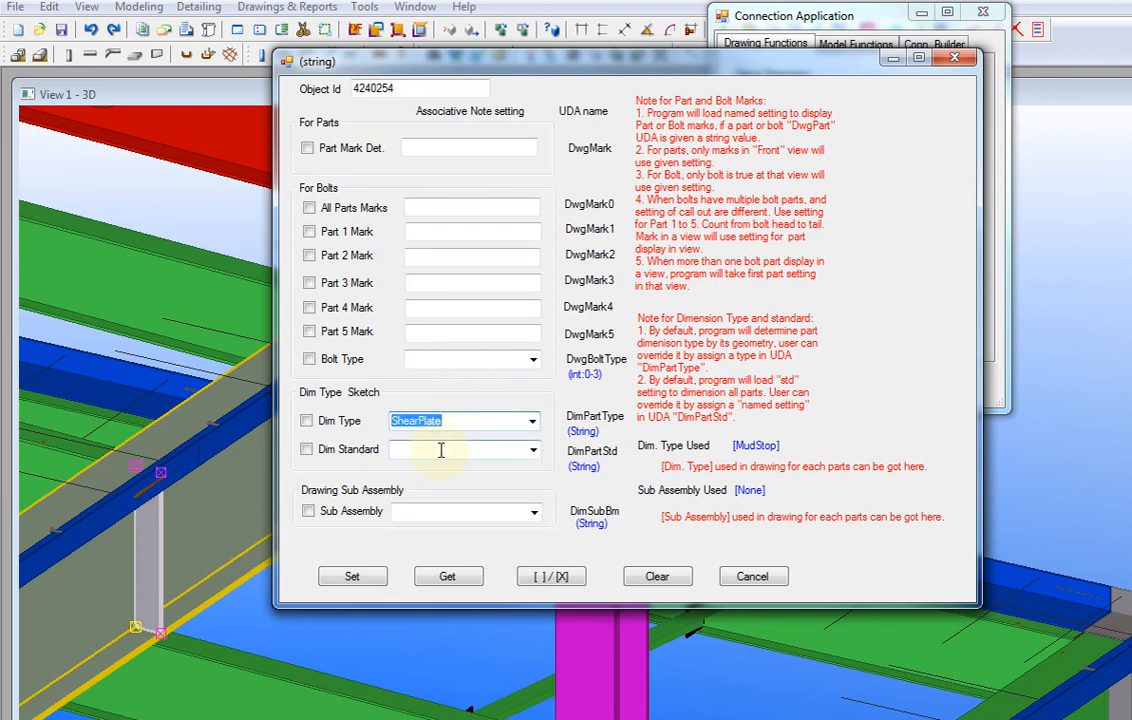
Choose the dimension standard listed directly above SidePlateColumn and set the attributes on the selected stiffener plate.
left_click(533, 453)
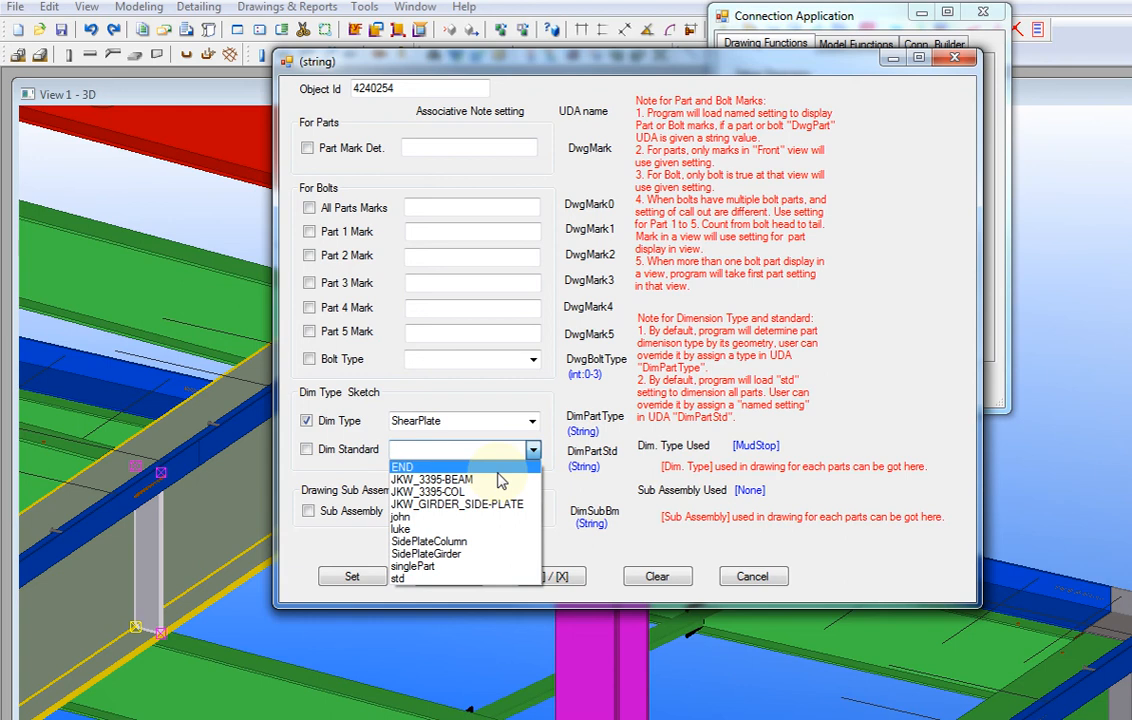
left_click(430, 529)
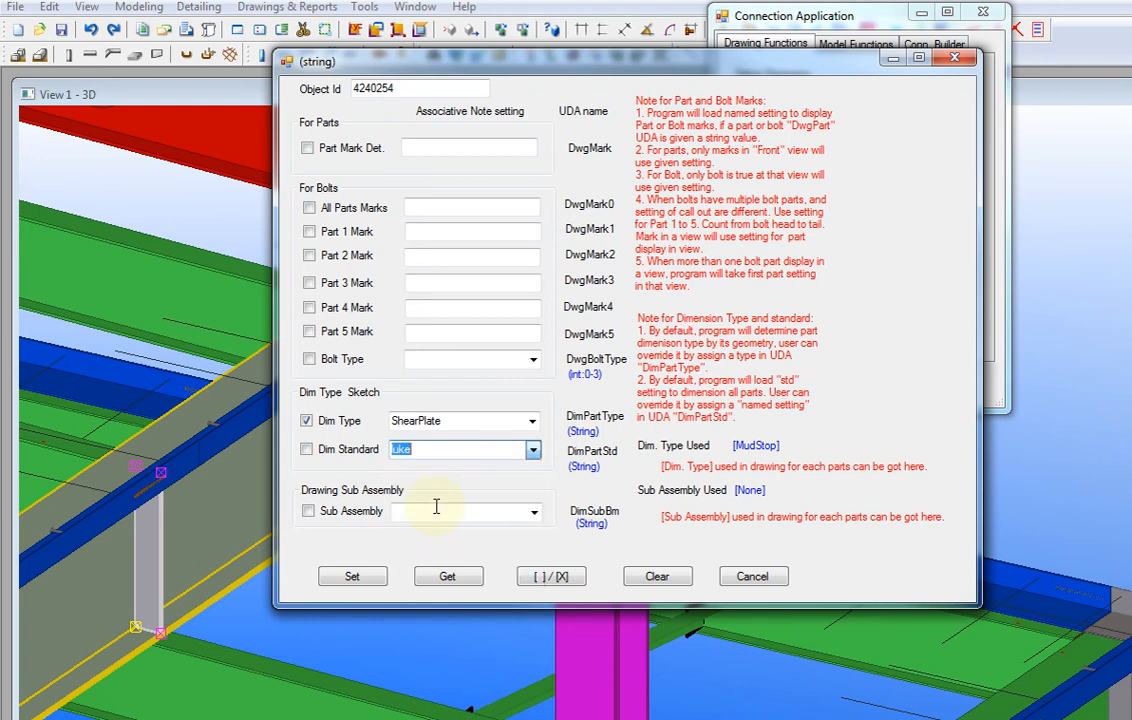
left_click(146, 557)
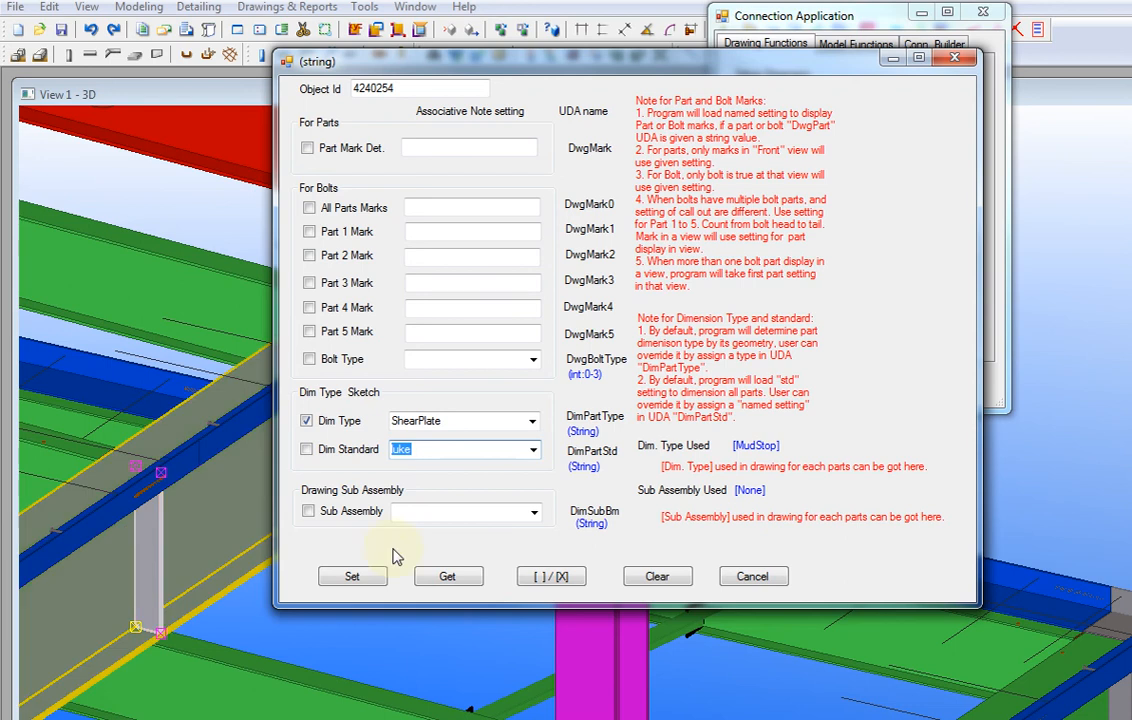
left_click(352, 577)
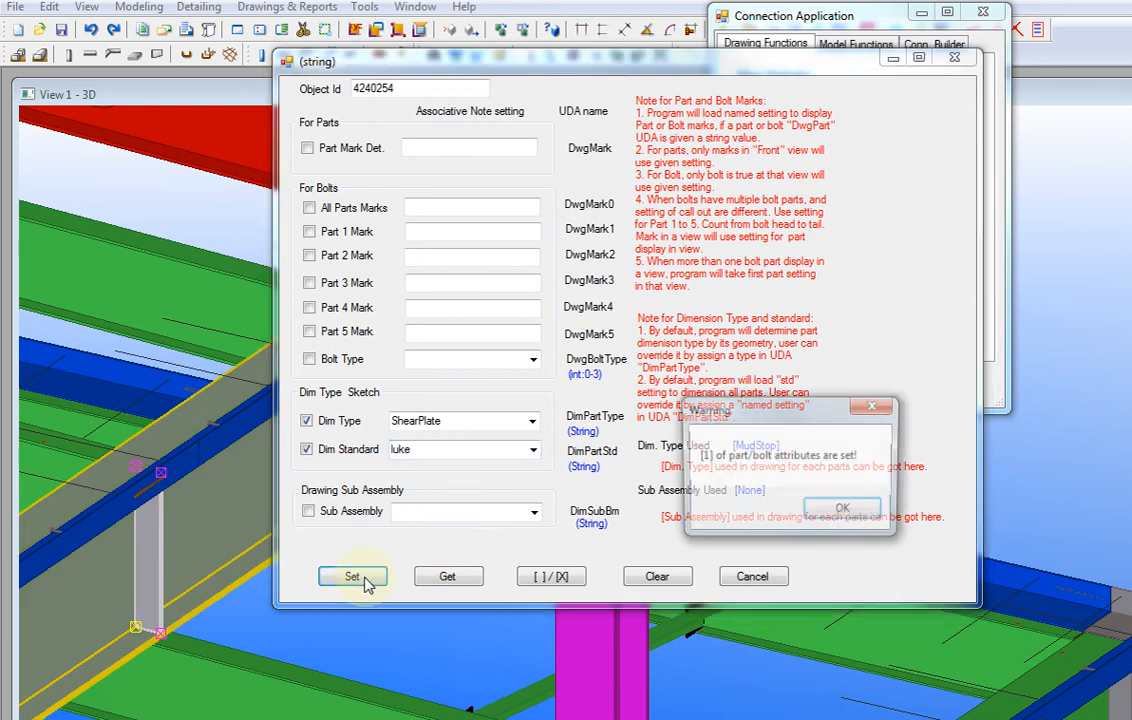
left_click(845, 512)
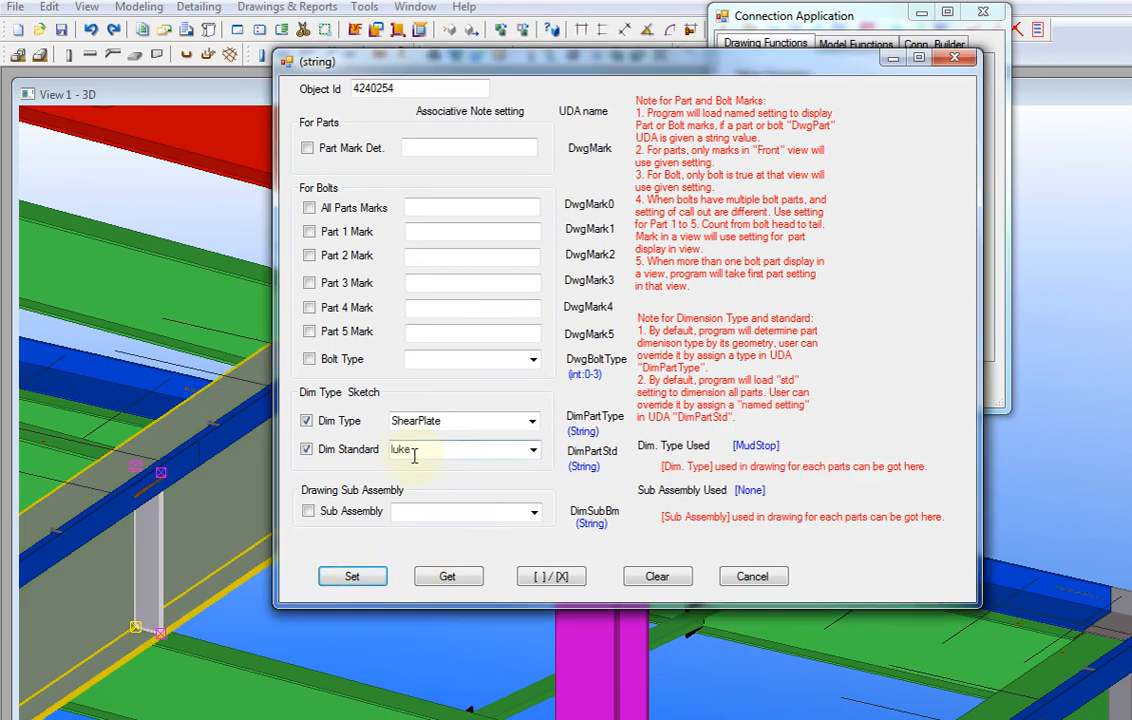
Review the dimension type and standard entries for the stiffener and examine the neighbouring stiffener plates along the beam.
left_click(152, 587)
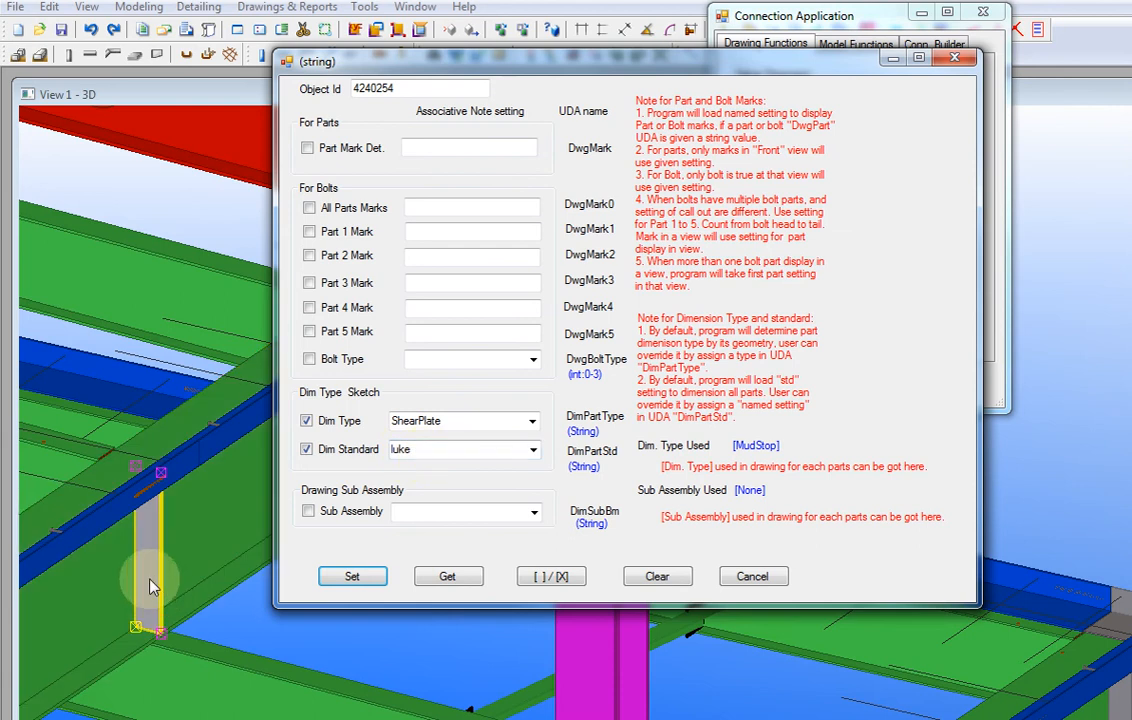
left_click(150, 592)
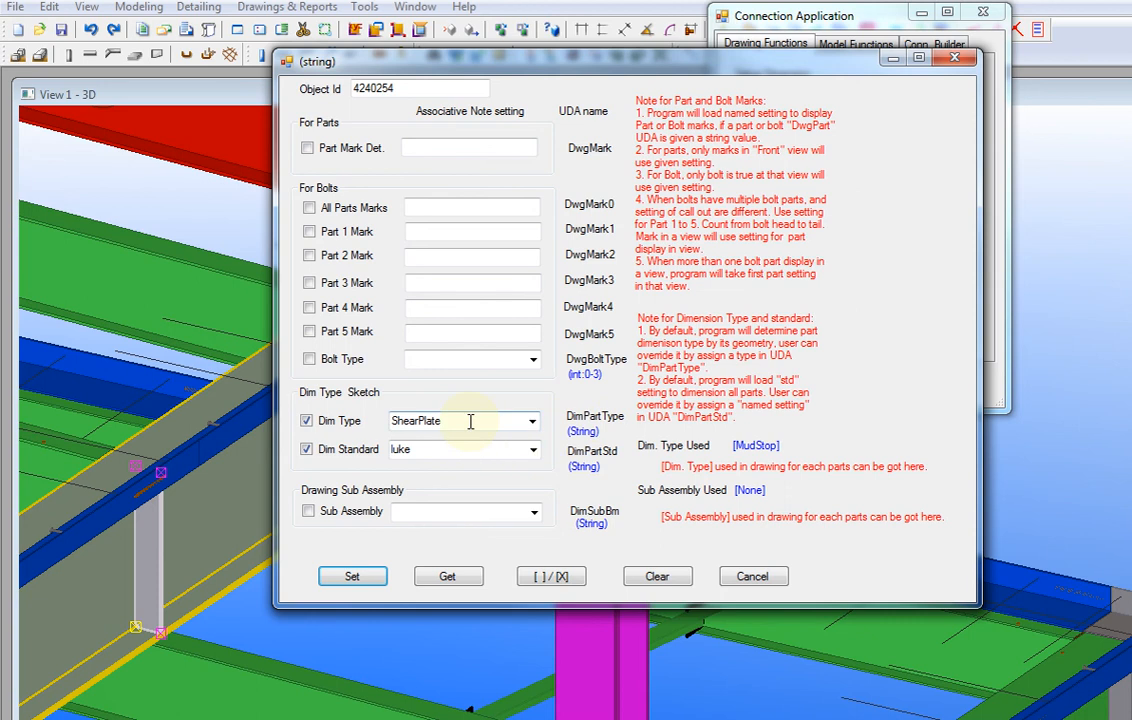
double_click(467, 452)
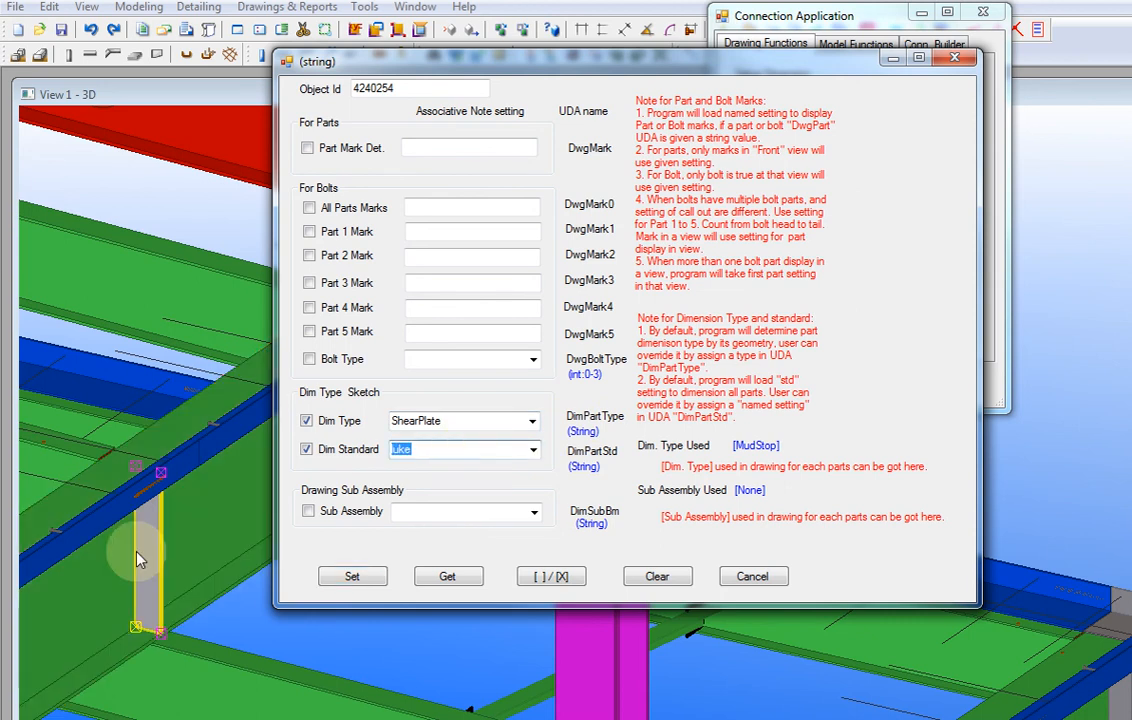
middle_click_drag(140, 560, 148, 472, "ctrl")
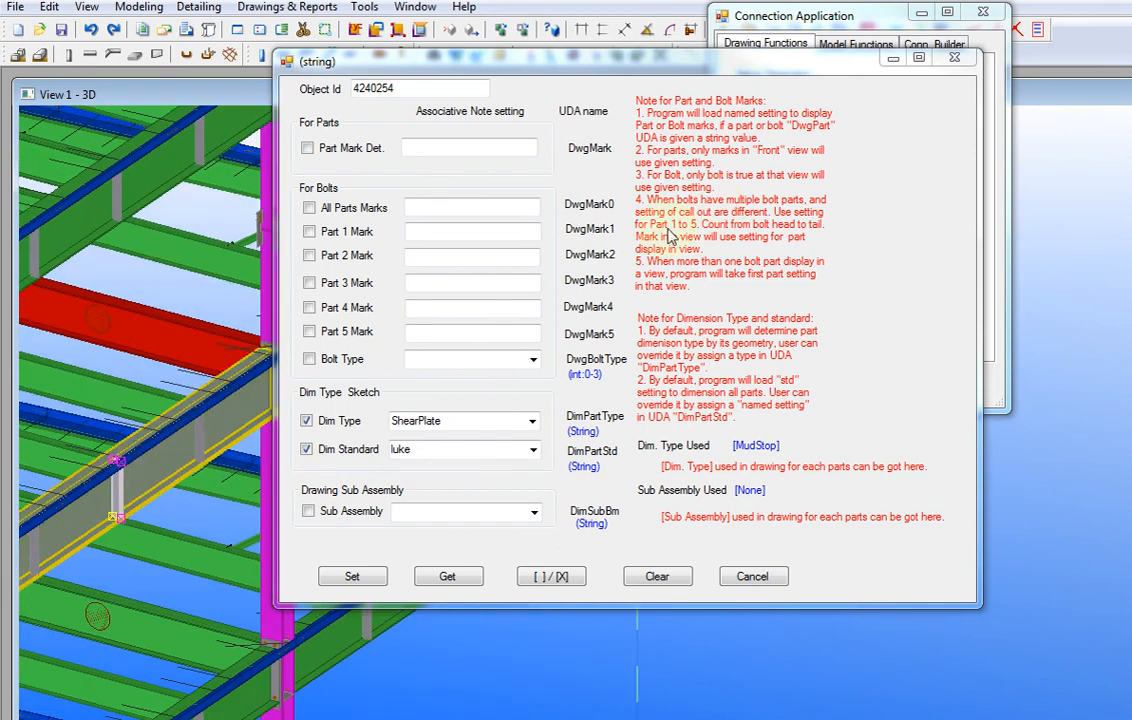
middle_click_drag(172, 396, 142, 515, "ctrl")
scroll(142, 515, "up", 5)
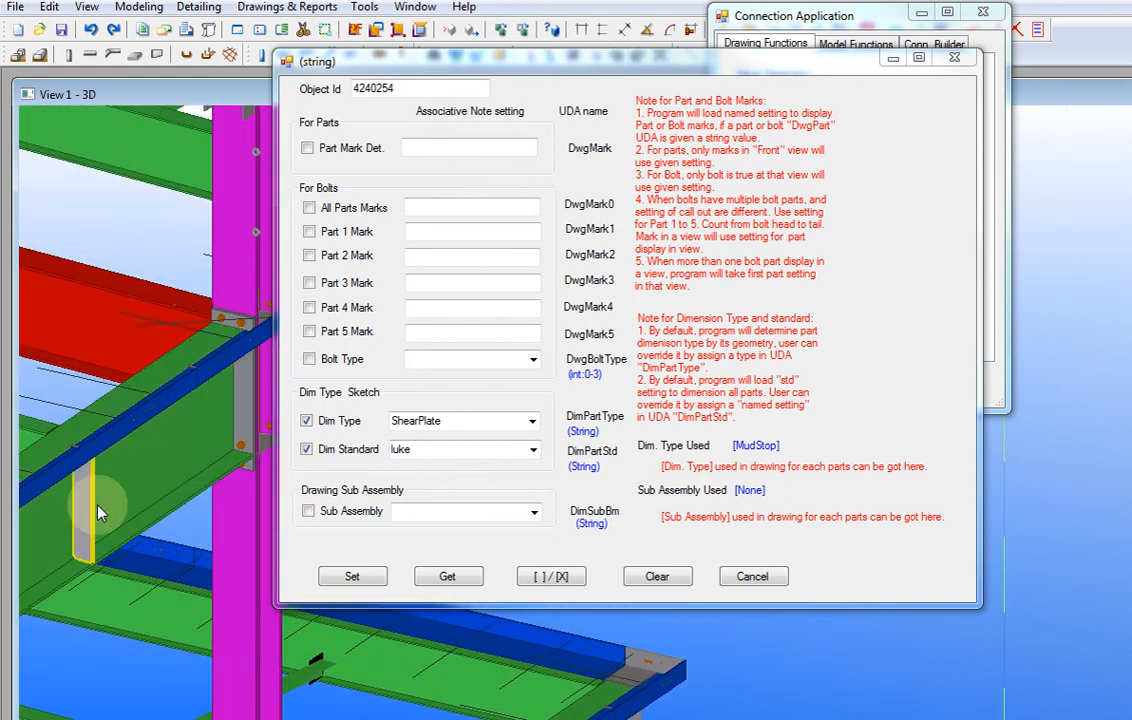
scroll(98, 512, "down", 2)
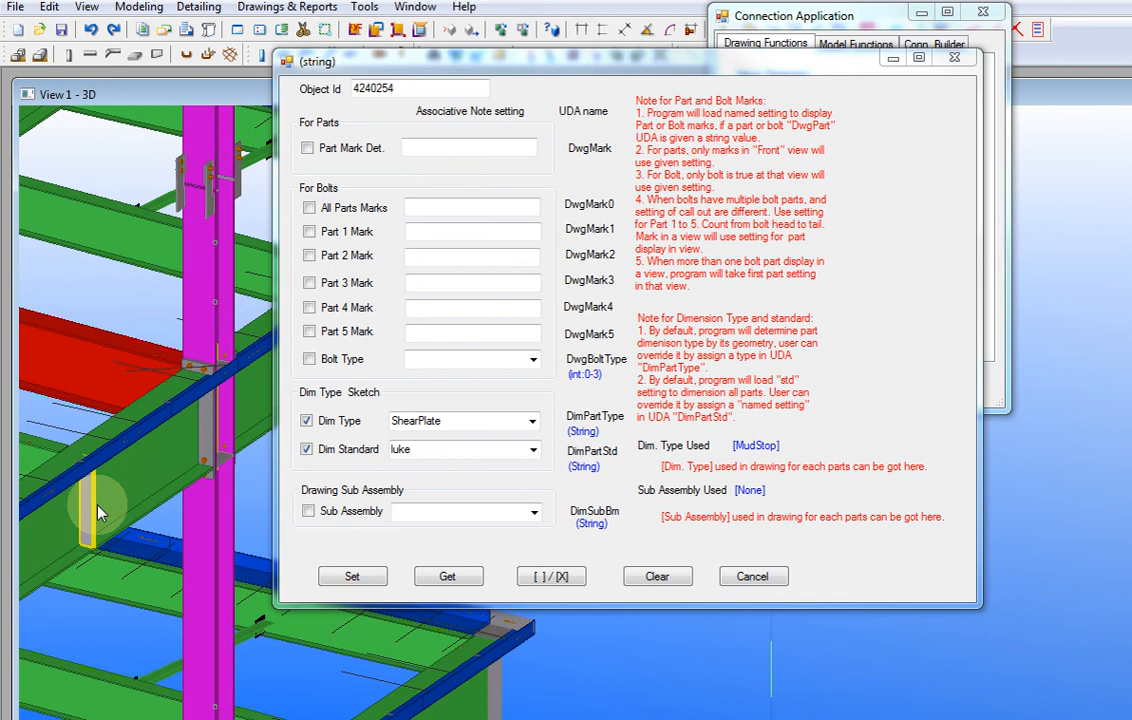
middle_click_drag(98, 512, 170, 490)
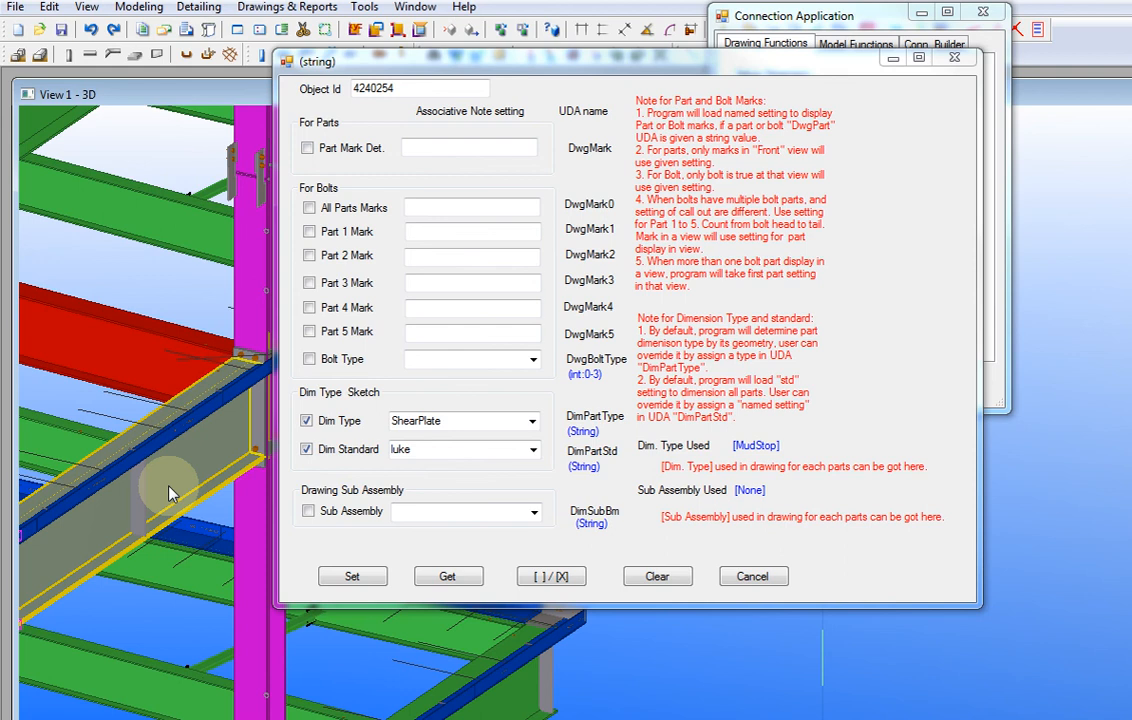
Select the stiffener plate nearest the magenta column on the beam and examine it up close in the model.
left_click(145, 500)
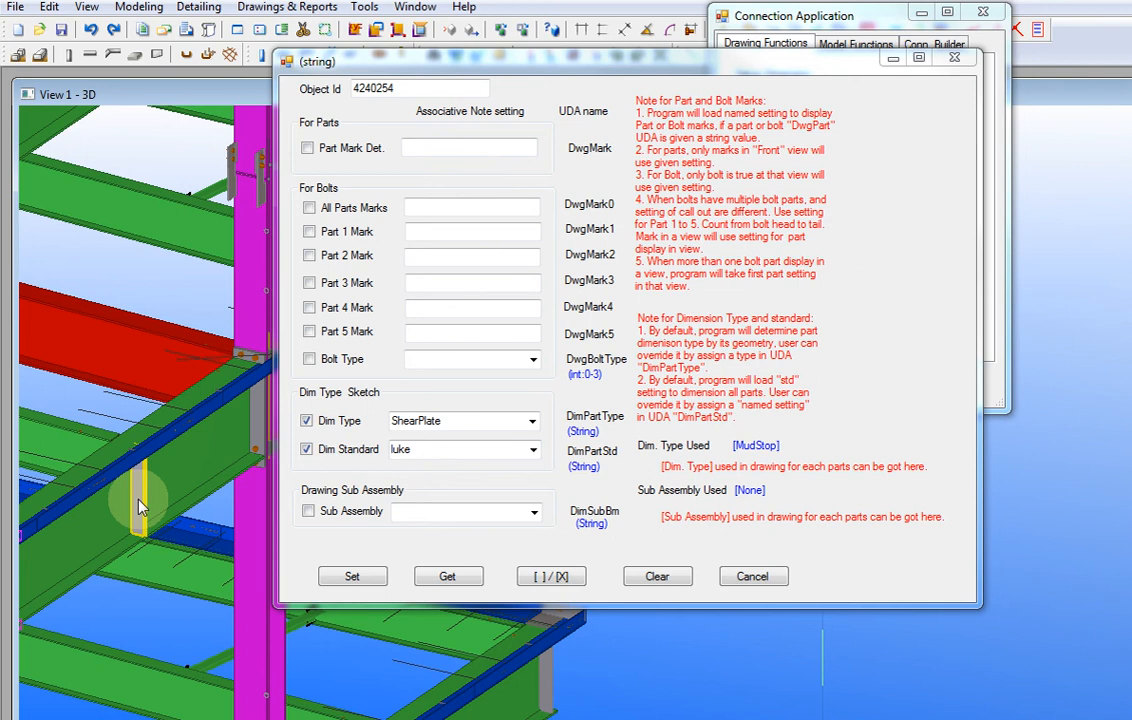
scroll(139, 506, "down", 1)
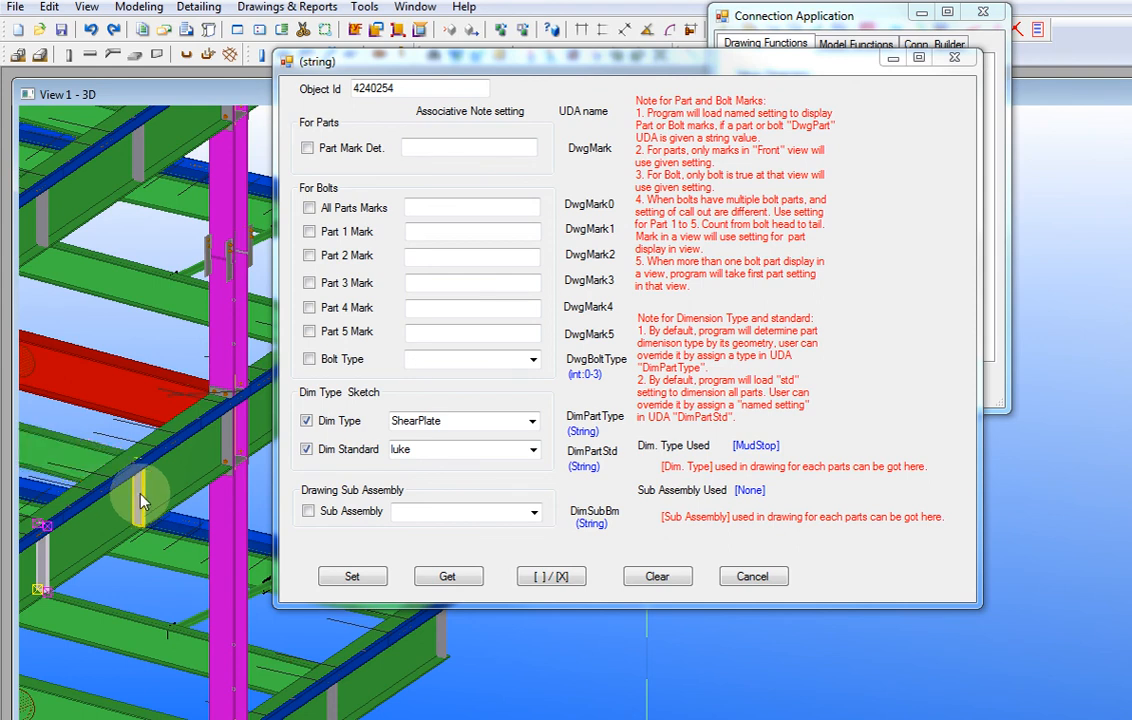
left_click(140, 498)
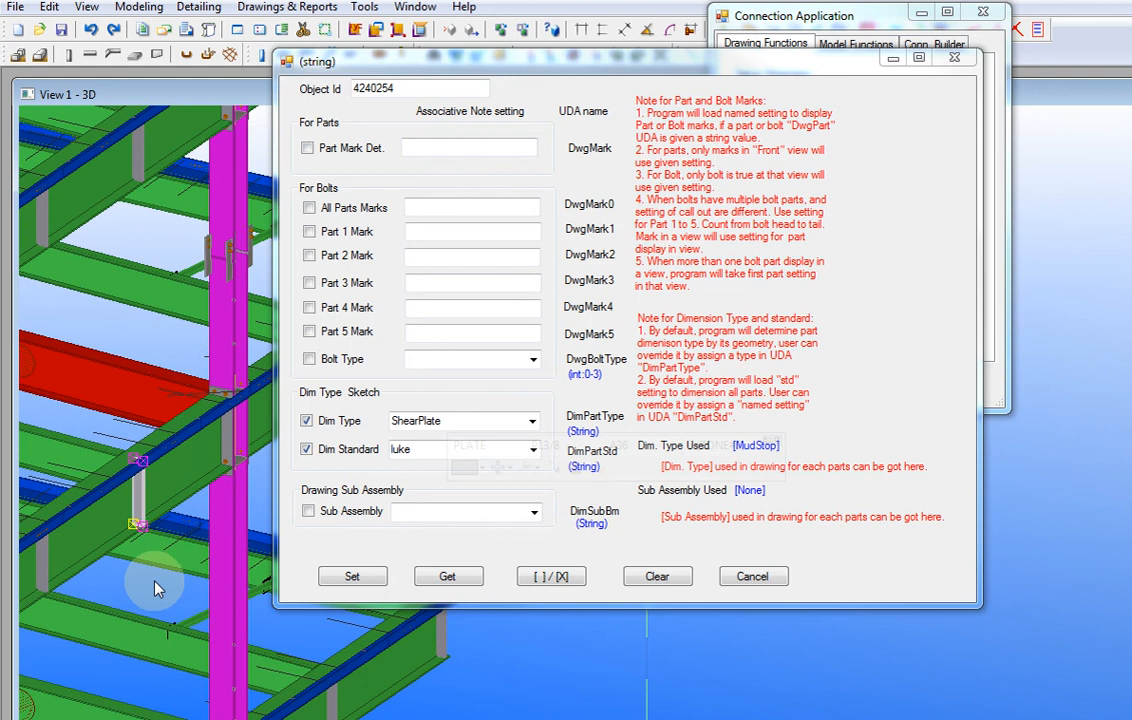
middle_click_drag(153, 589, 195, 525)
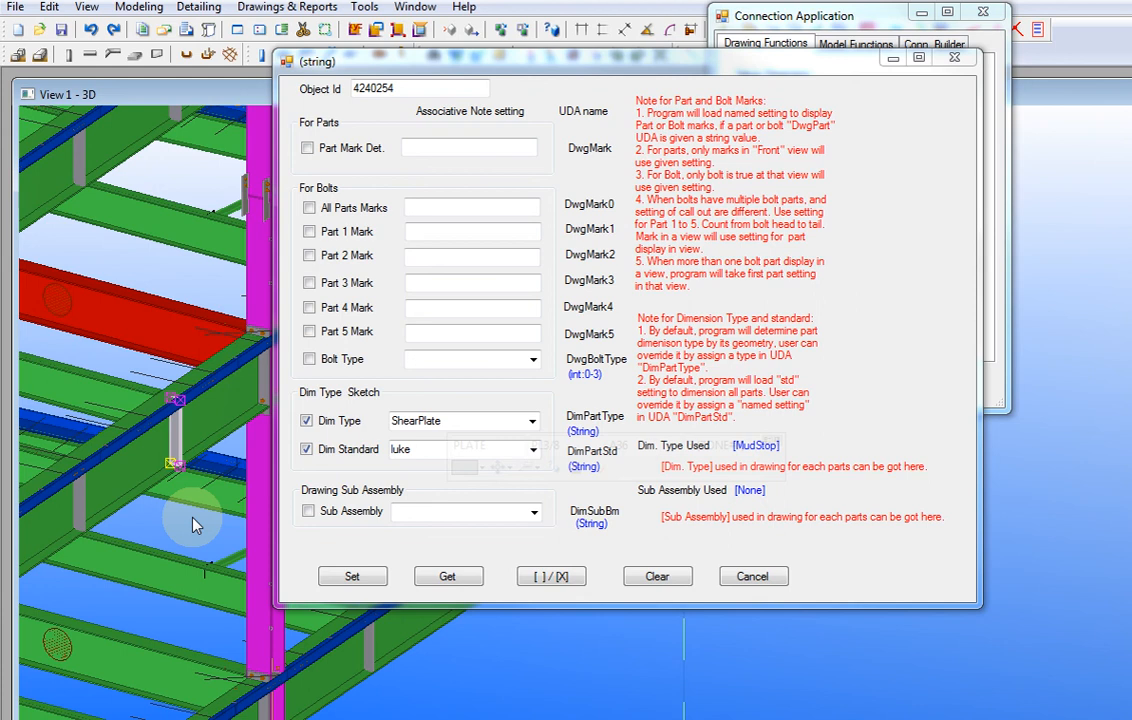
scroll(195, 525, "up", 1)
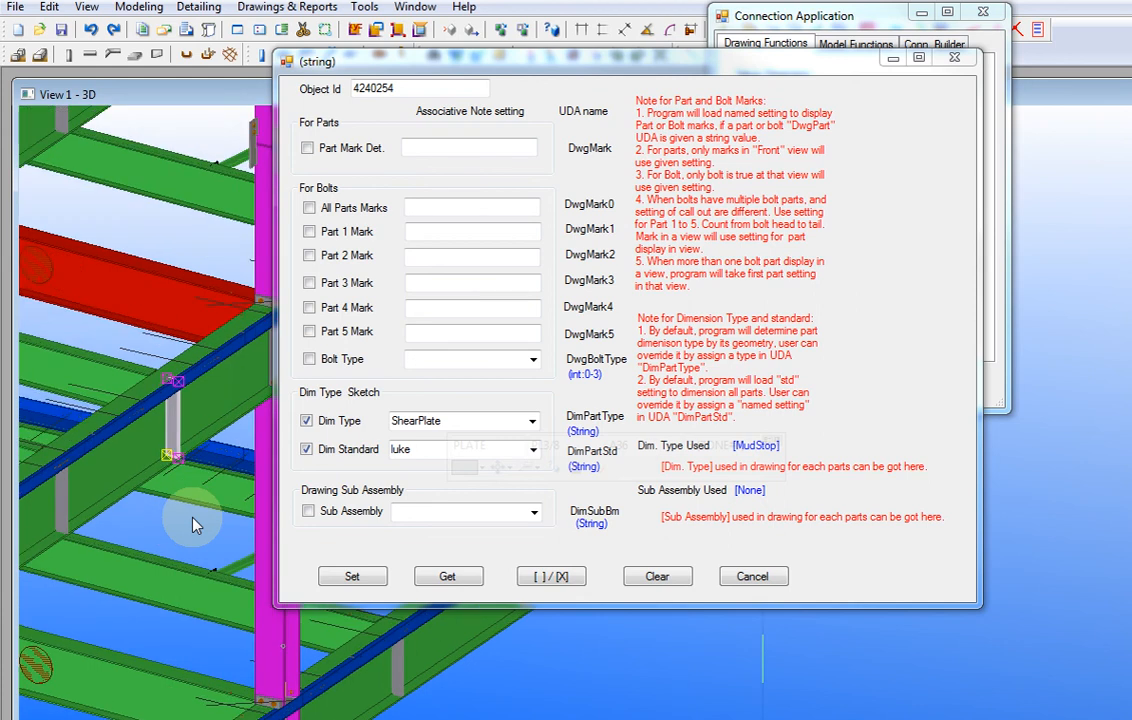
left_click(193, 512)
middle_click_drag(156, 431, 135, 447, "ctrl")
scroll(150, 400, "up", 3)
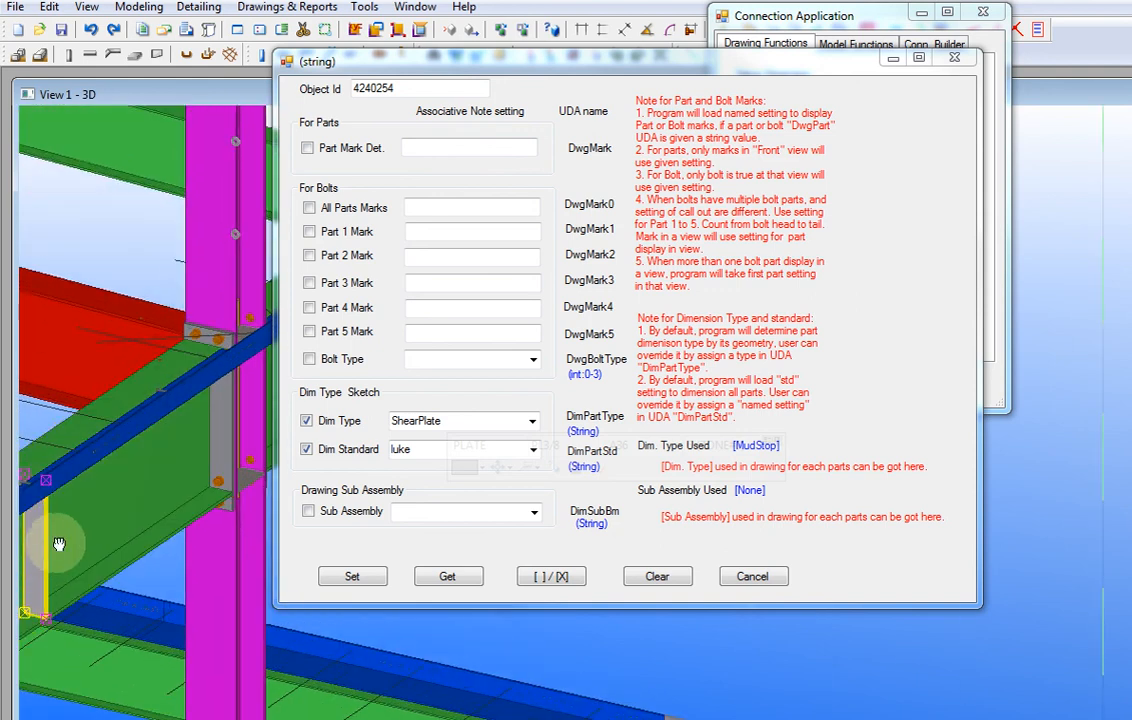
middle_click_drag(41, 493, 198, 482, "ctrl")
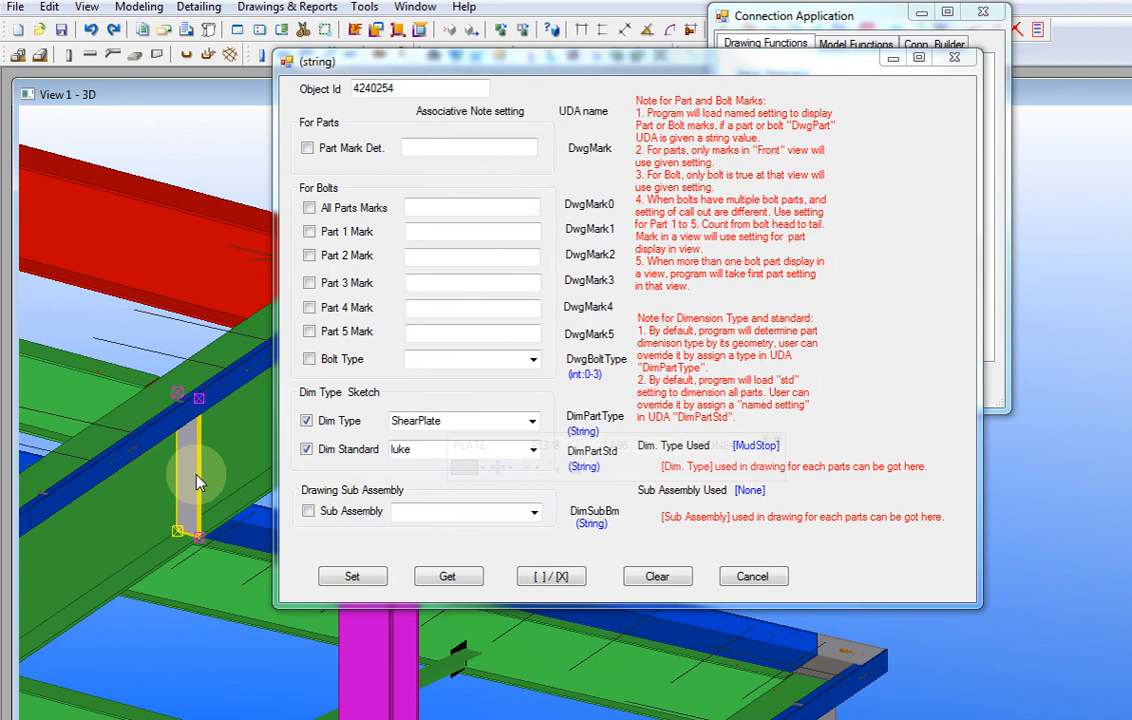
Enter ShopWired as the Part Mark Det. note setting for the stiffener plate on the beam web.
middle_click_drag(197, 483, 160, 446, "ctrl")
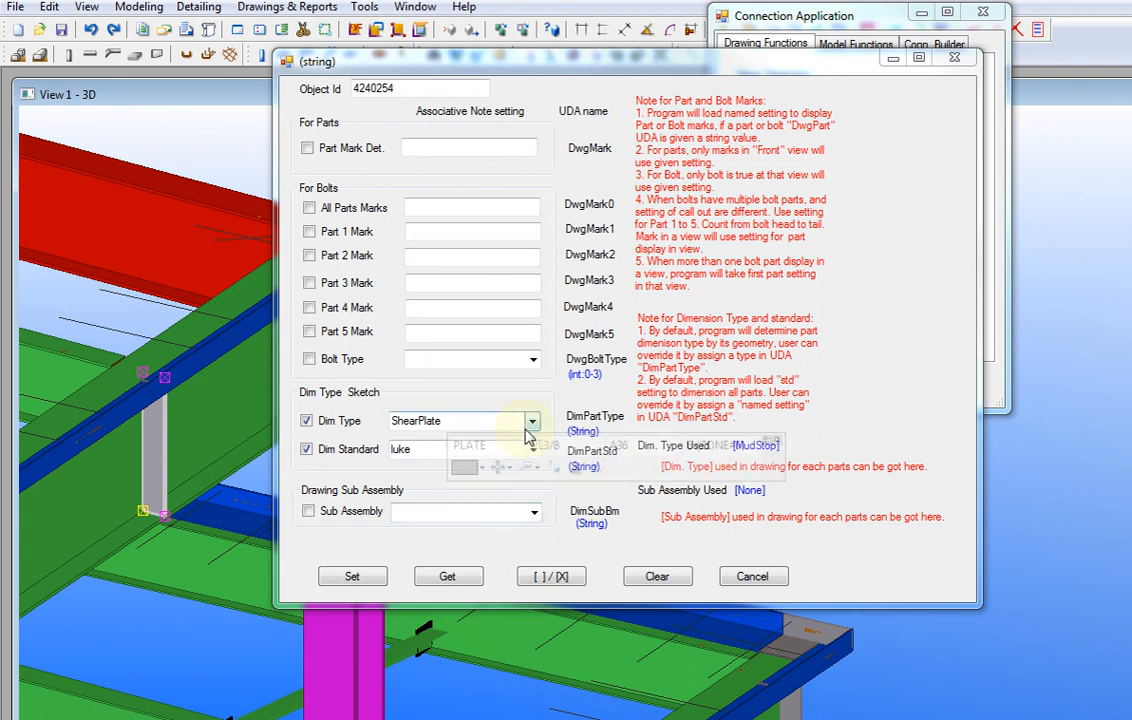
left_click(478, 145)
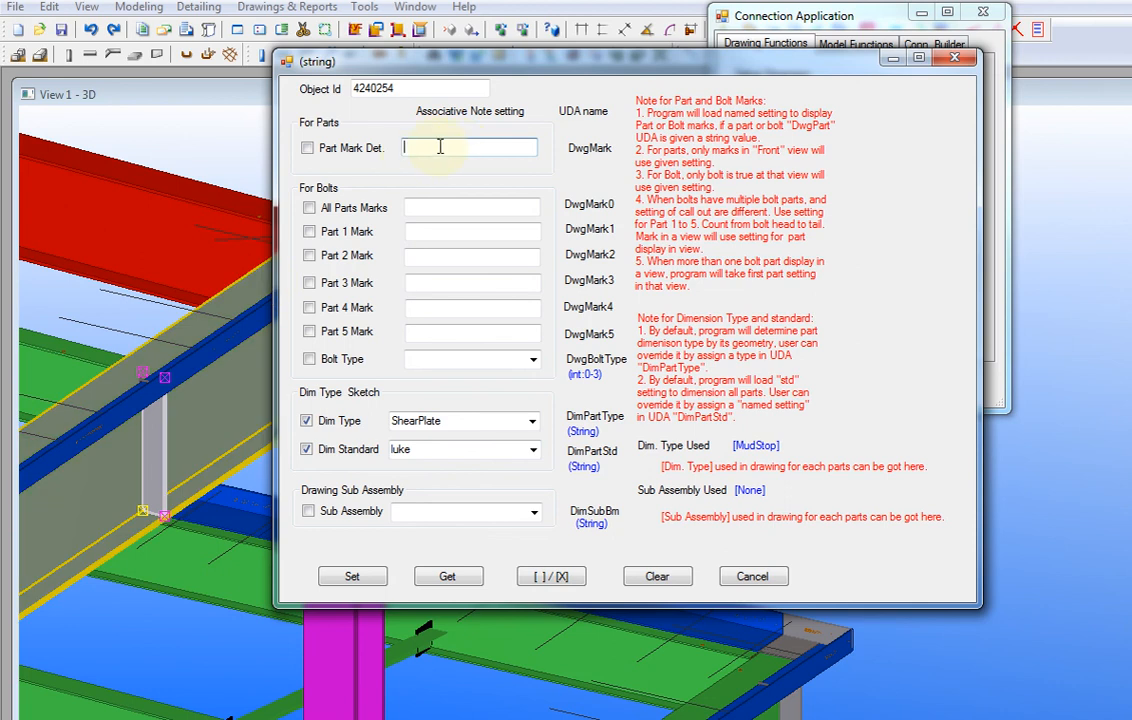
type("ShopW")
type("eld")
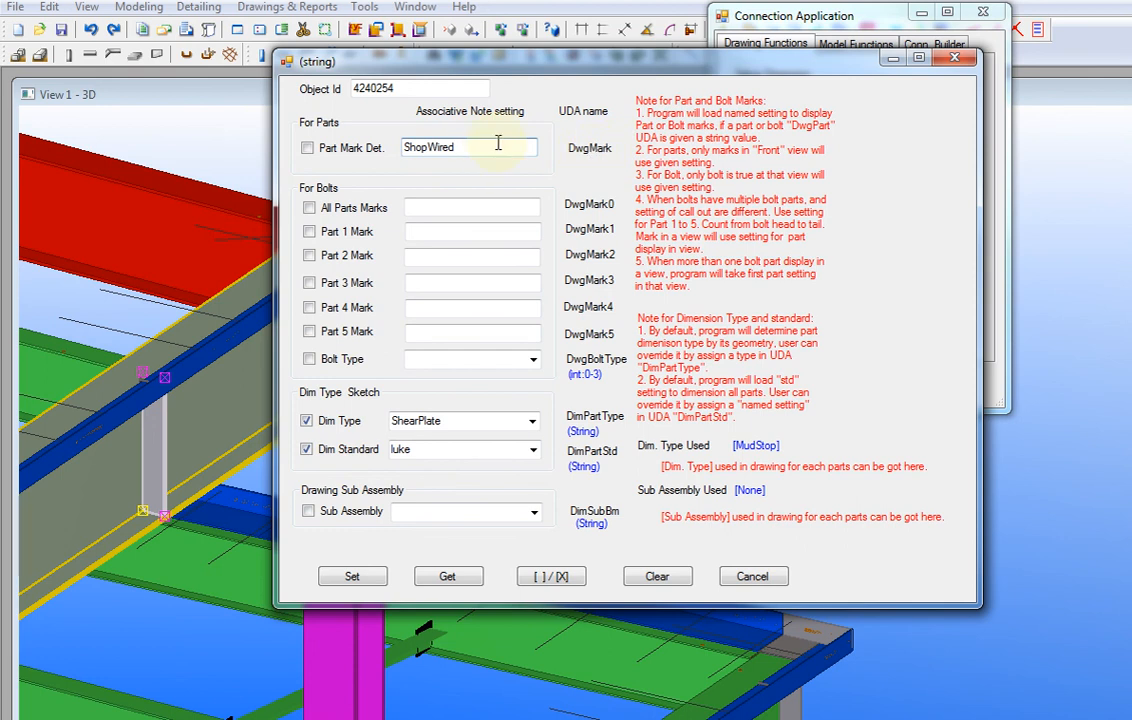
double_click(445, 146)
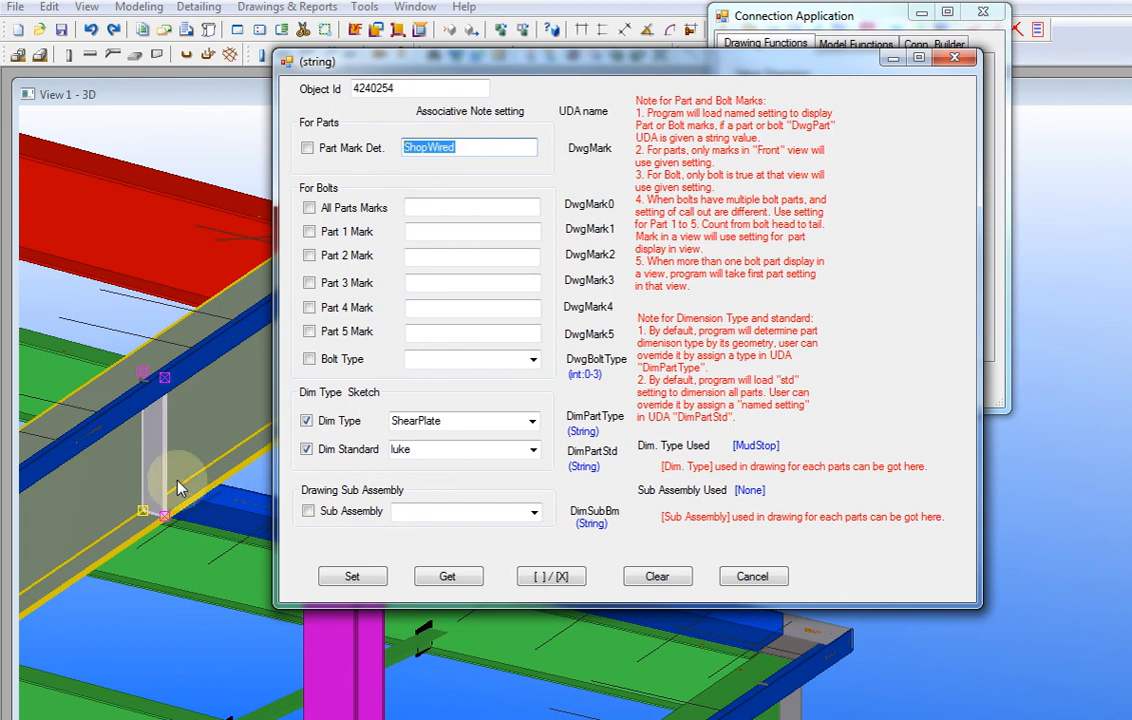
left_click(149, 417)
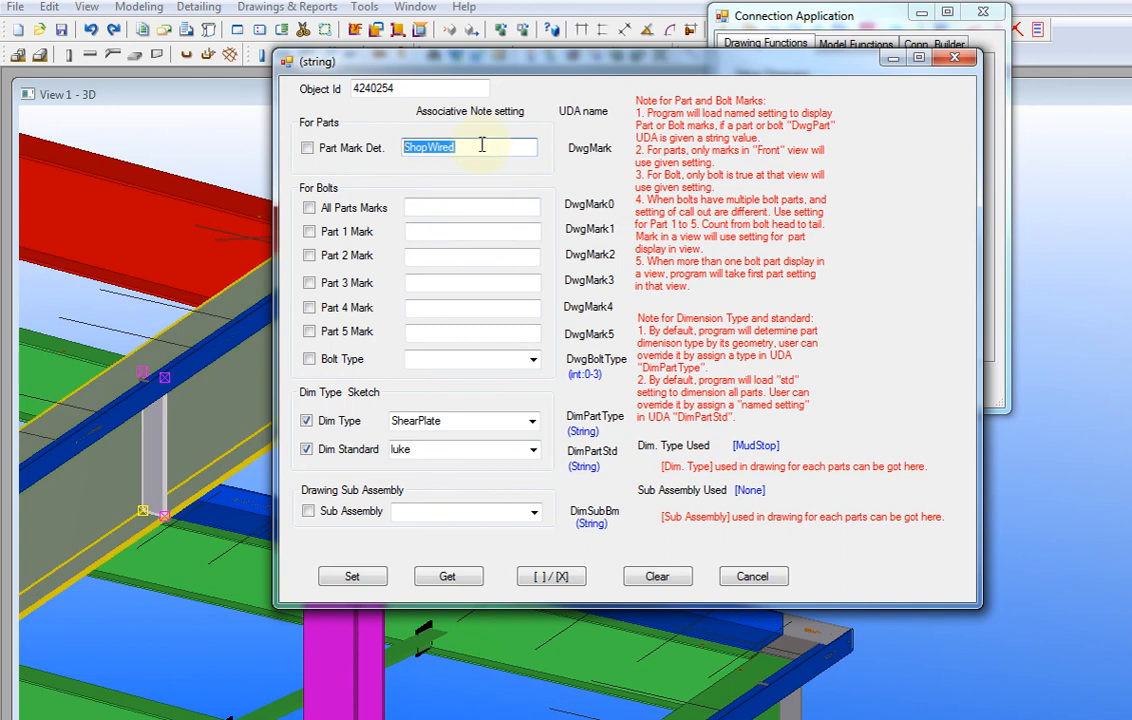
middle_click_drag(180, 352, 222, 277, "ctrl")
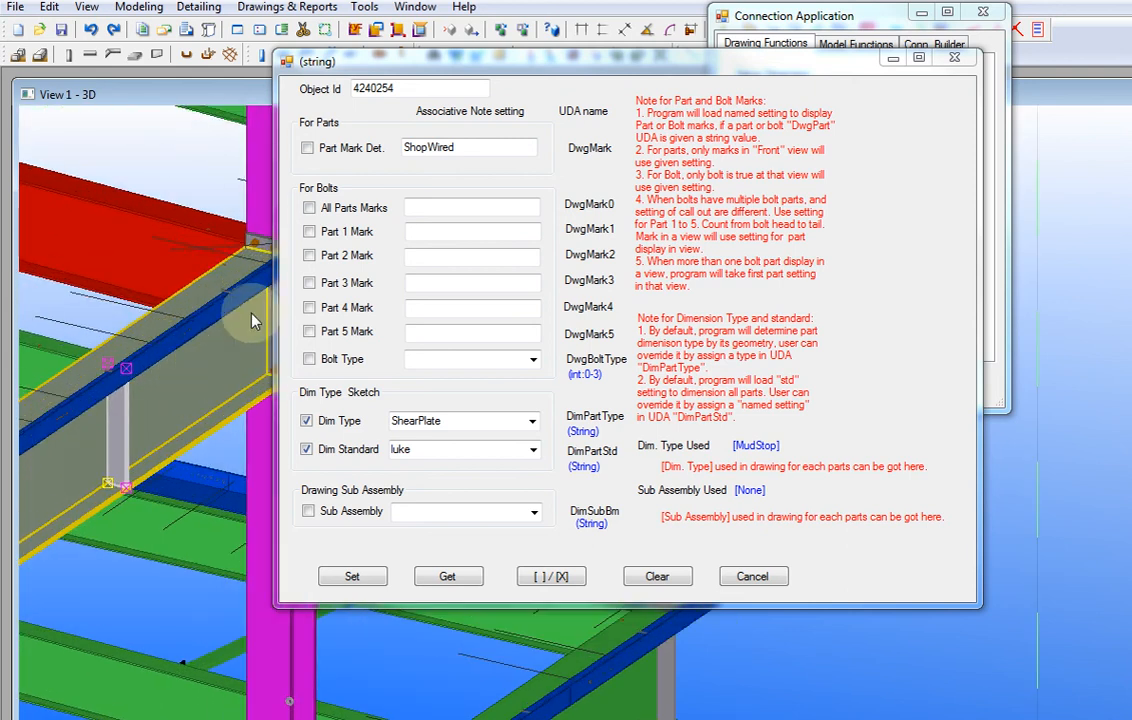
left_click(434, 143)
Enable the All Parts Marks and Part 1 through Part 4 Mark settings for bolts with their values left blank.
left_click(440, 207)
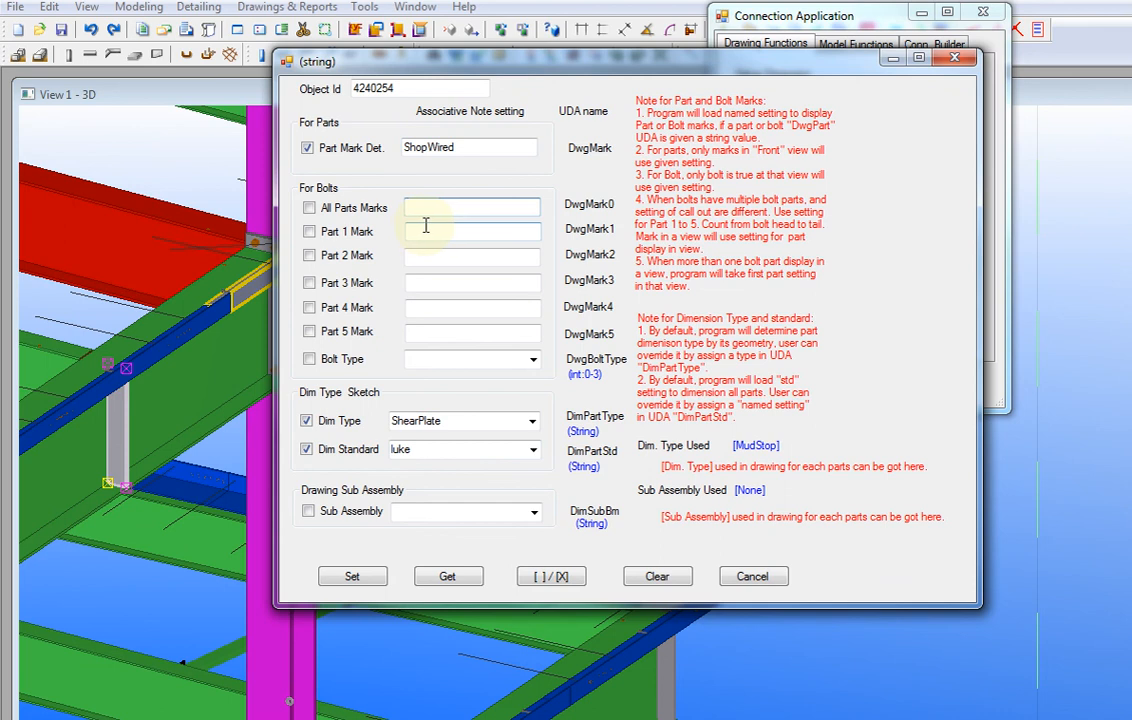
left_click(425, 228)
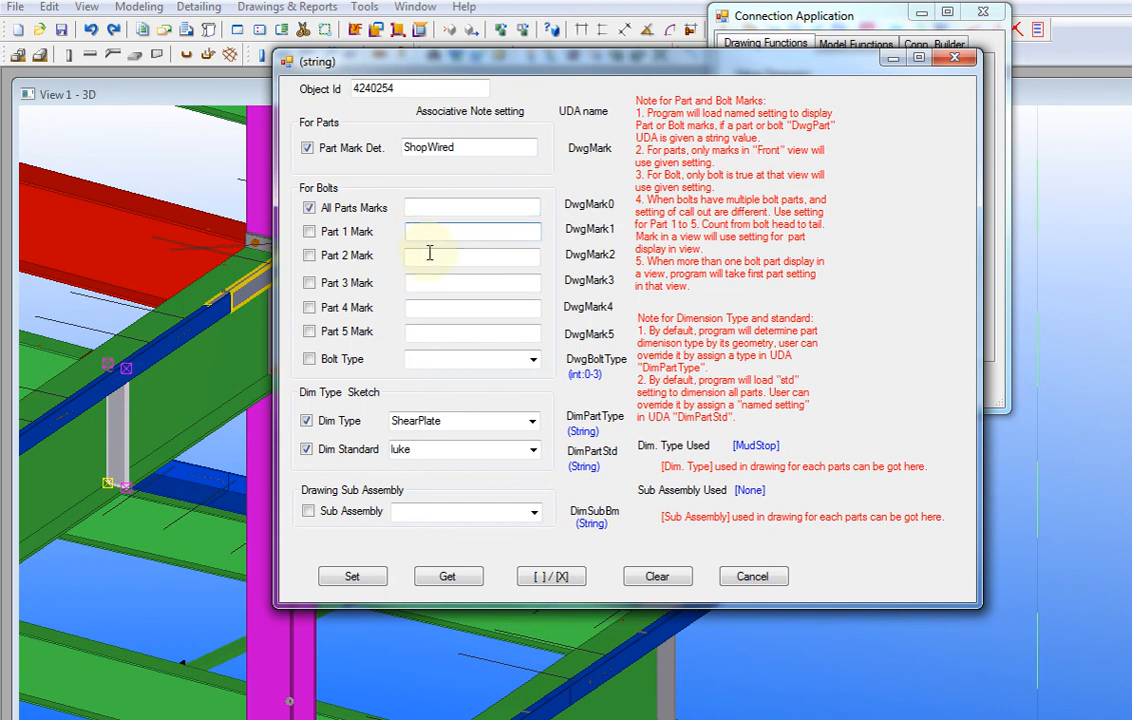
left_click(430, 254)
left_click(430, 281)
left_click(433, 307)
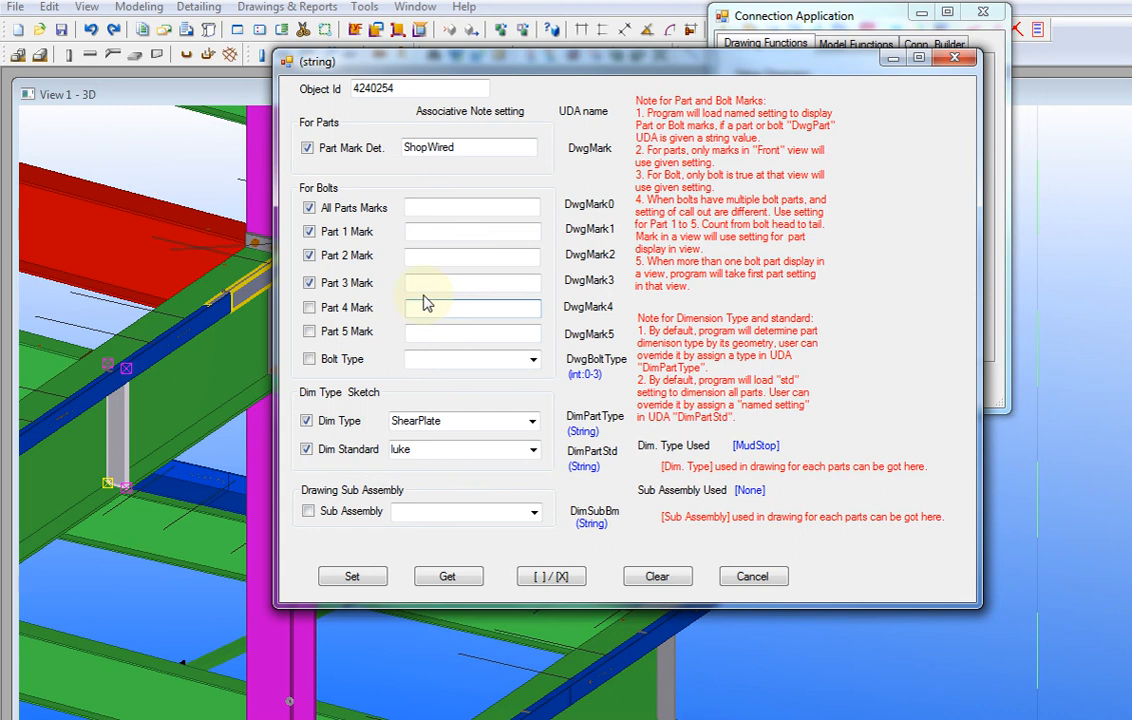
left_click(414, 231)
left_click(428, 254)
left_click(428, 282)
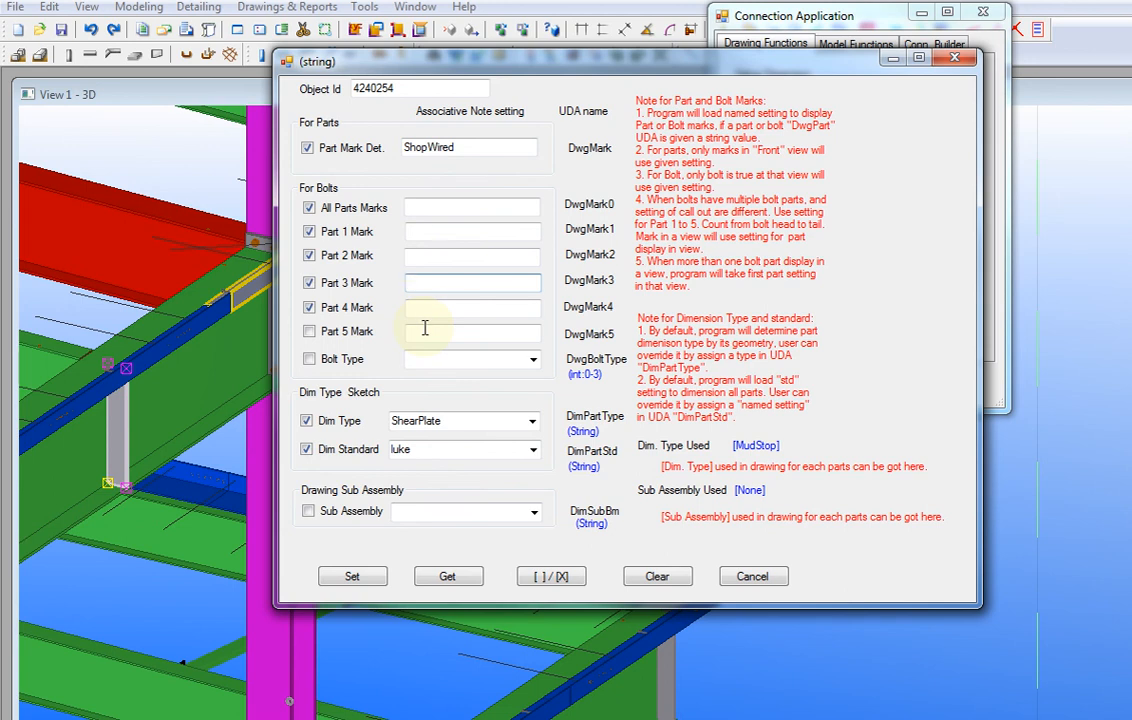
left_click(424, 208)
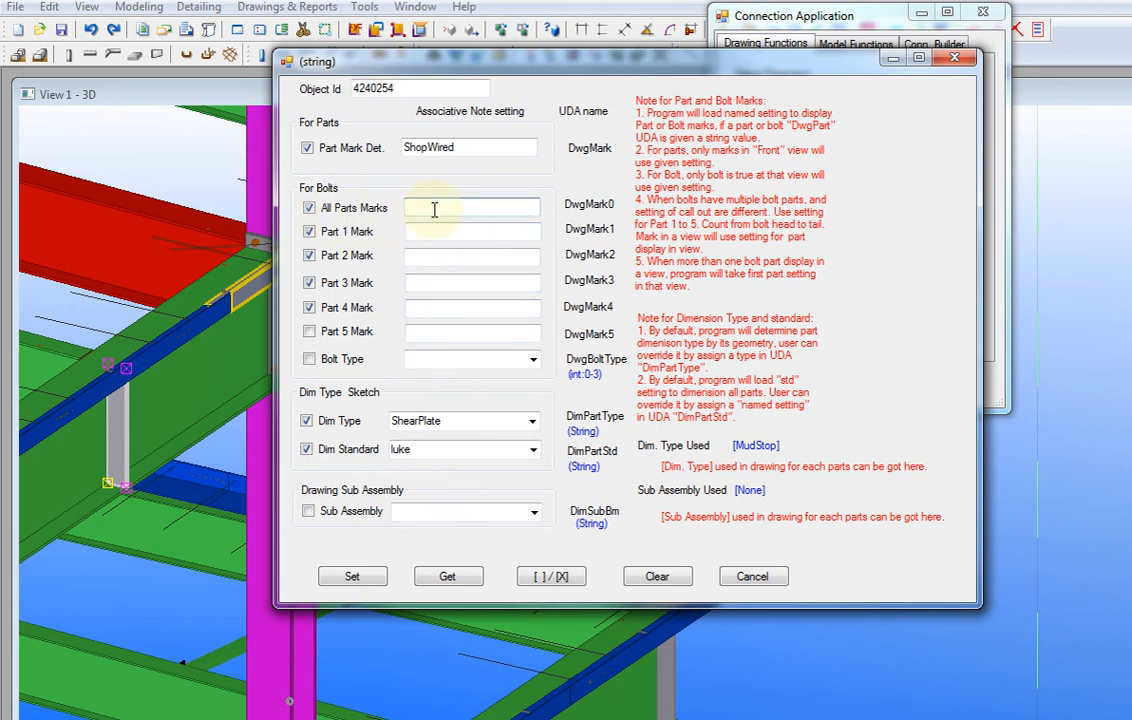
Review the available Bolt Type options and enable the Part 5 Mark setting with a blank value.
left_click(532, 362)
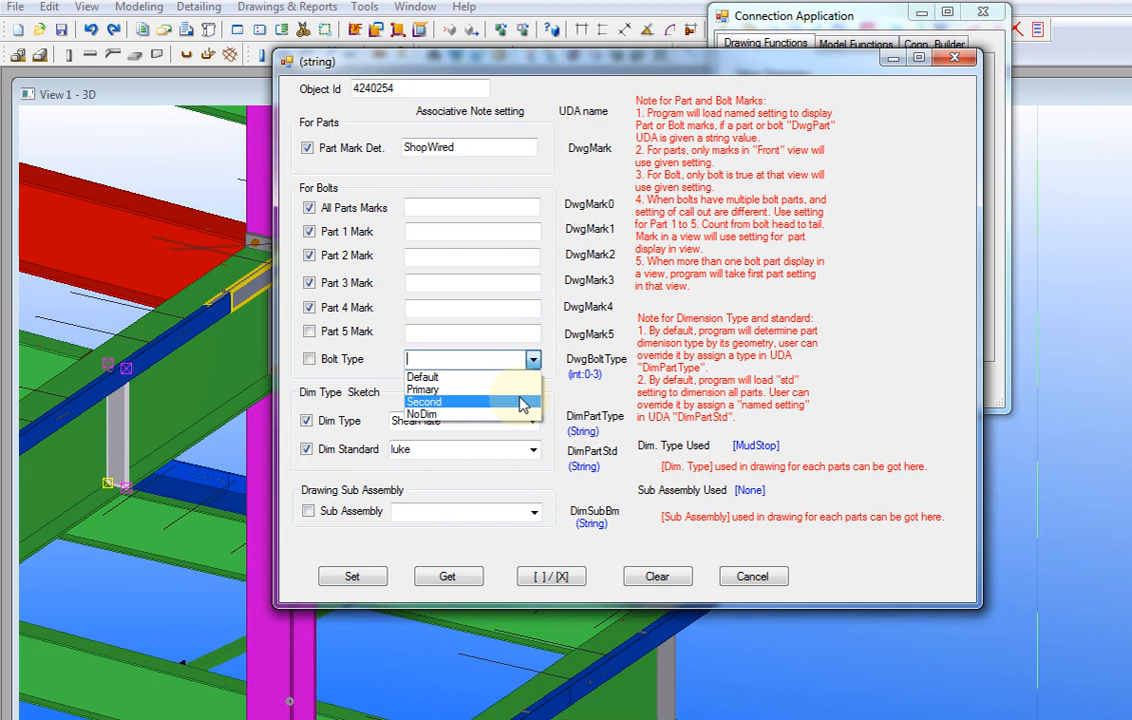
left_click(488, 302)
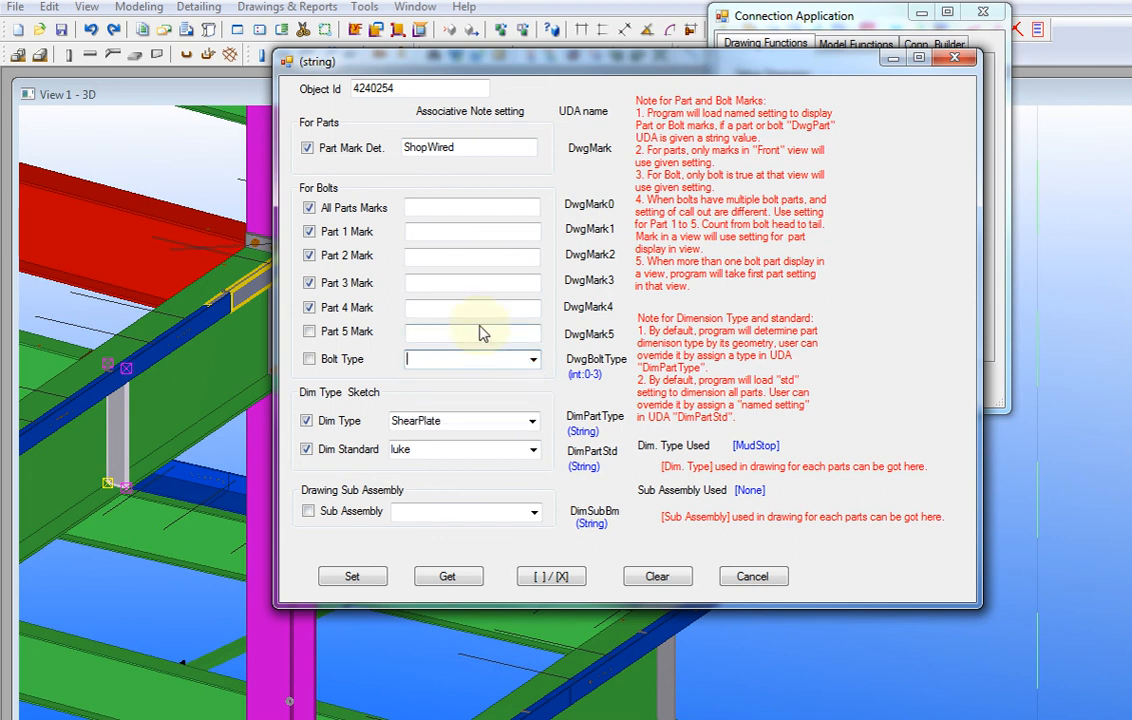
left_click(500, 333)
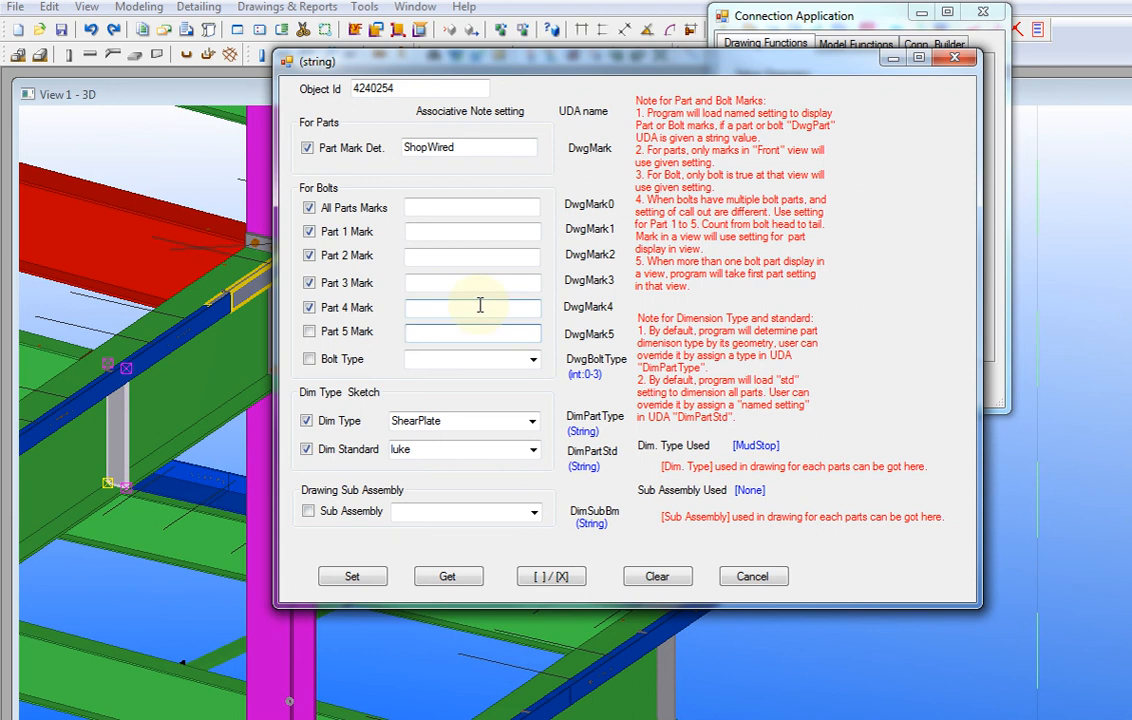
left_click(480, 306)
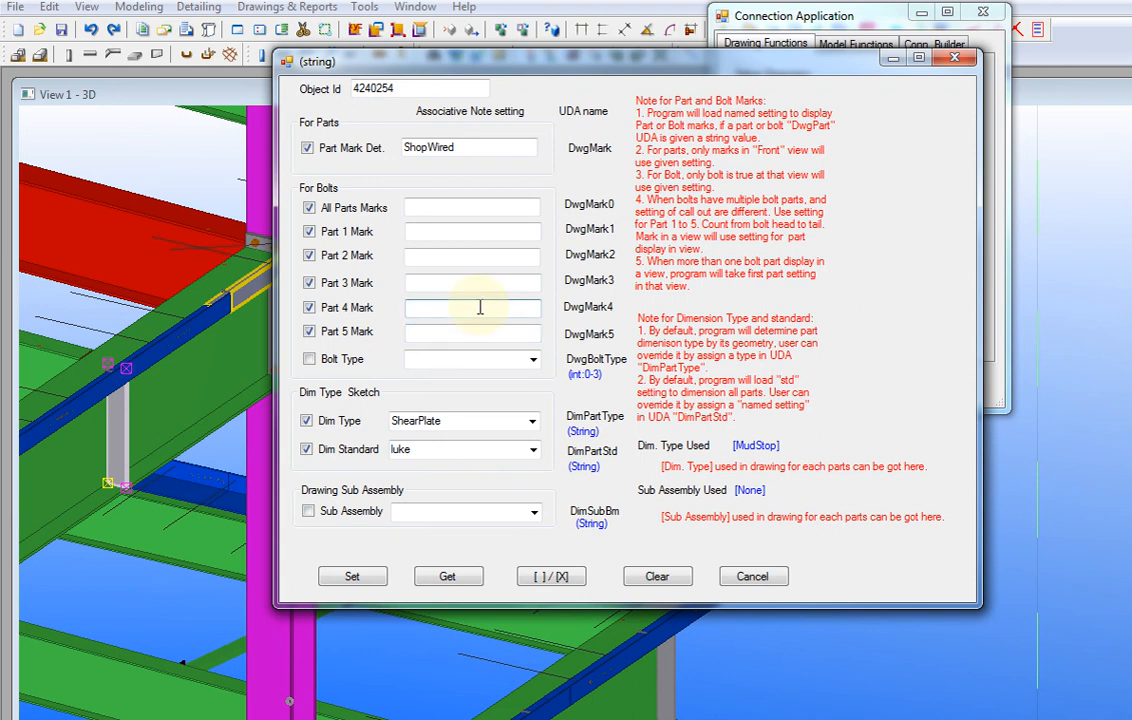